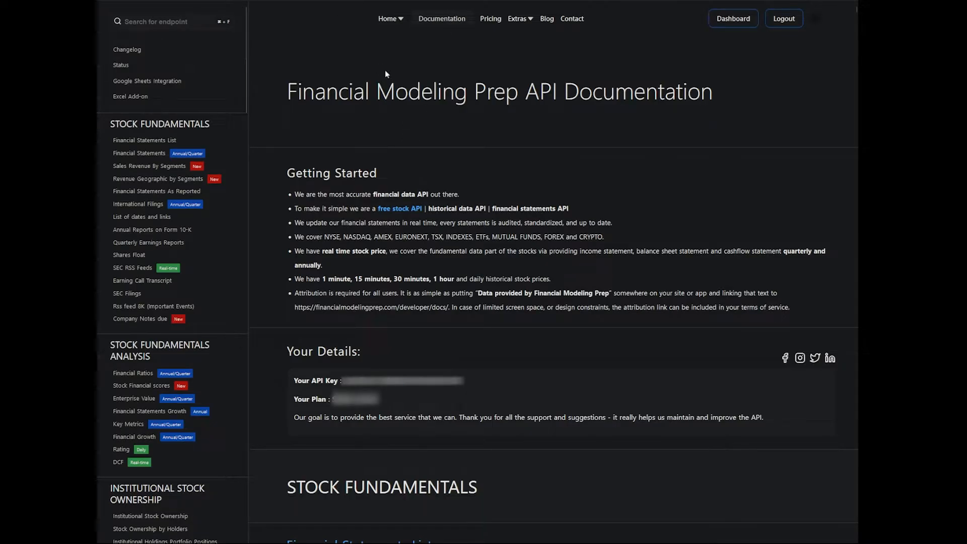
Copy the API key from the Financial Modeling Prep documentation into B1 of the Saasquantch spreadsheet, beside the "api key" label
{"action": "left_click_drag", "start_coordinate": [463, 382], "coordinate": [343, 382]}
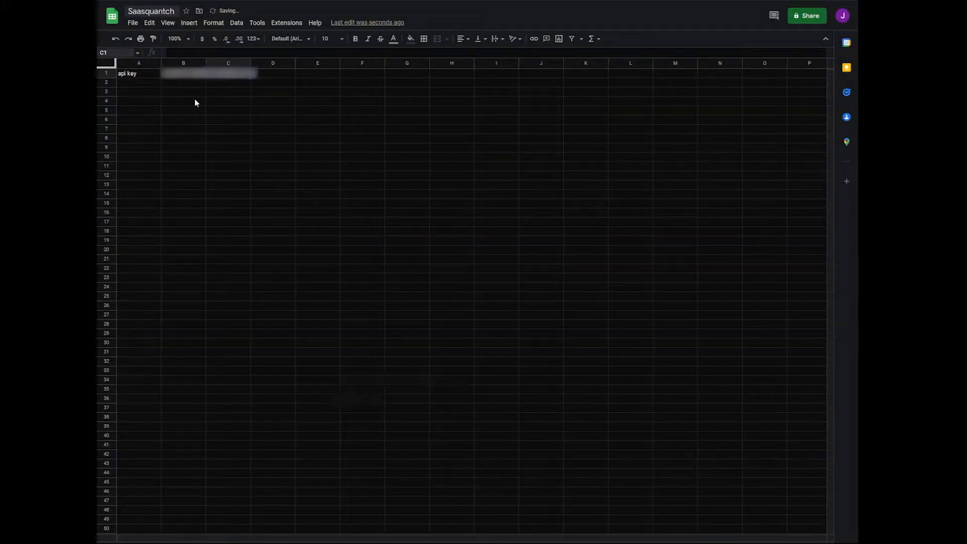
{"action": "left_click", "coordinate": [221, 102]}
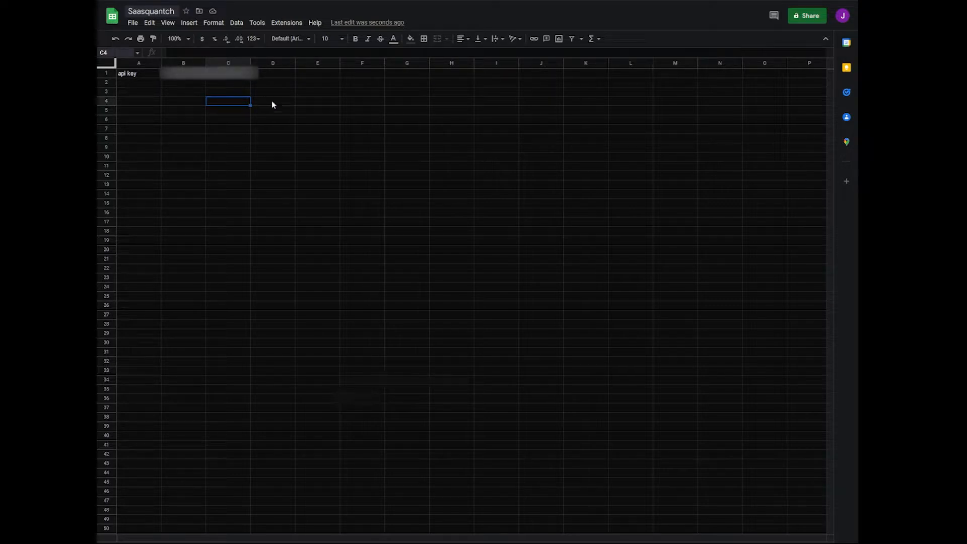
Enter the formula =TO_DATE(TODAY()) in cell E1
{"action": "left_click", "coordinate": [307, 74]}
{"action": "left_click", "coordinate": [319, 53]}
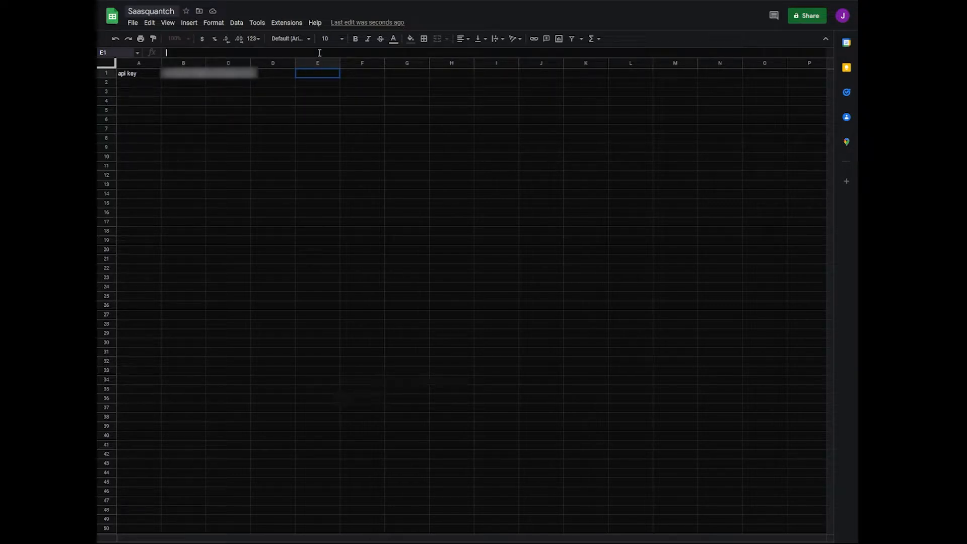
{"action": "type", "text": "=TO_DATE("}
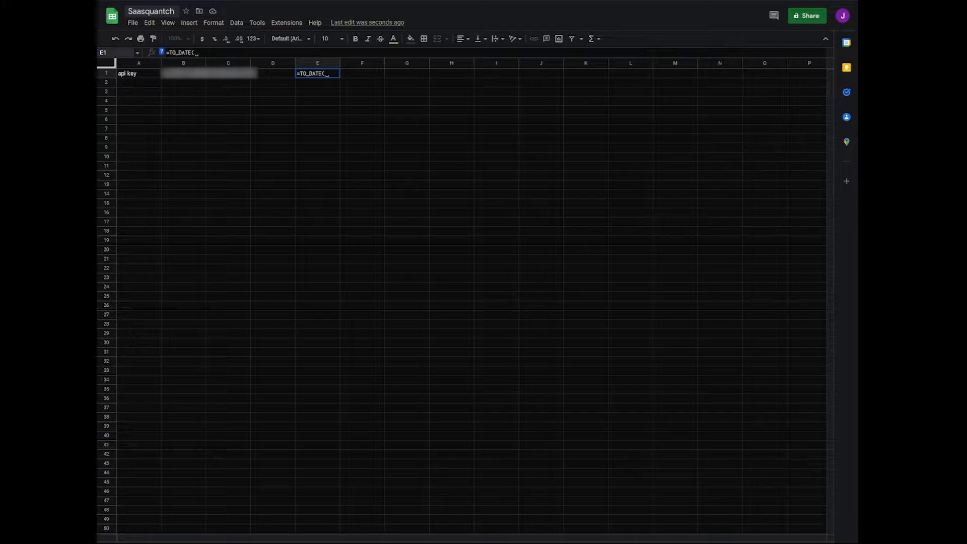
{"action": "type", "text": "TODAY())"}
{"action": "key", "text": "Return"}
{"action": "left_click", "coordinate": [316, 73]}
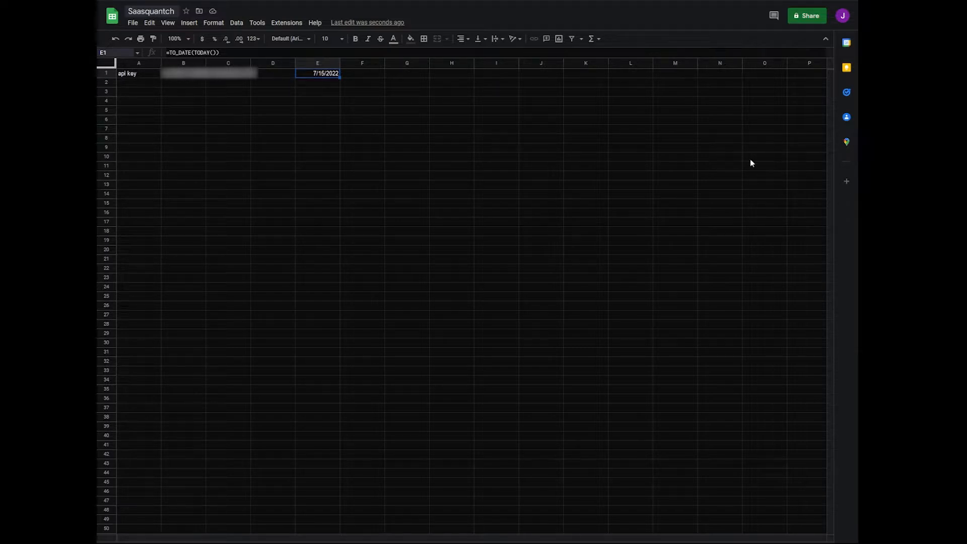
Enter =TO_DATE(WORKDAY(TODAY(),-150,TODAY())) in cell F1 to get the start date 150 workdays back
{"action": "left_click", "coordinate": [365, 76]}
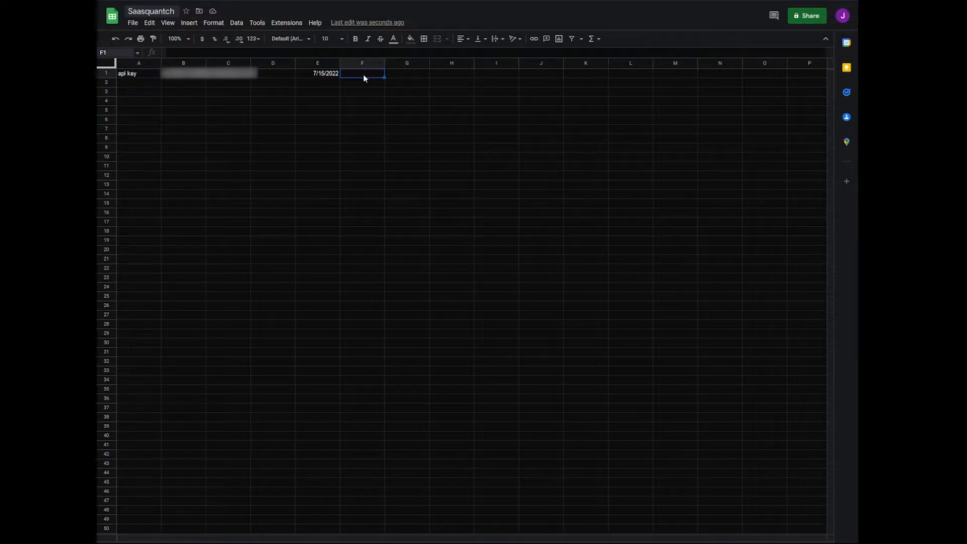
{"action": "type", "text": "="}
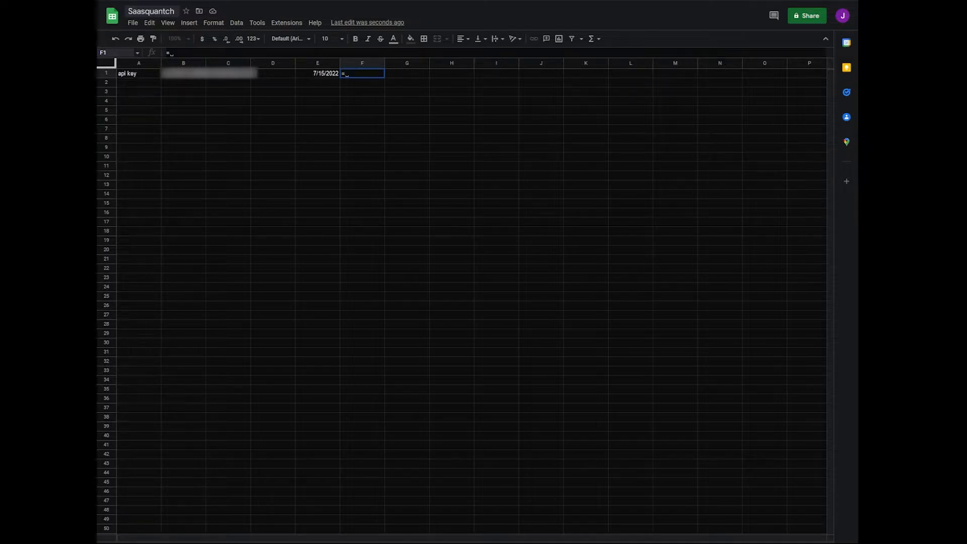
{"action": "type", "text": "TO_DATE(WORKDAY("}
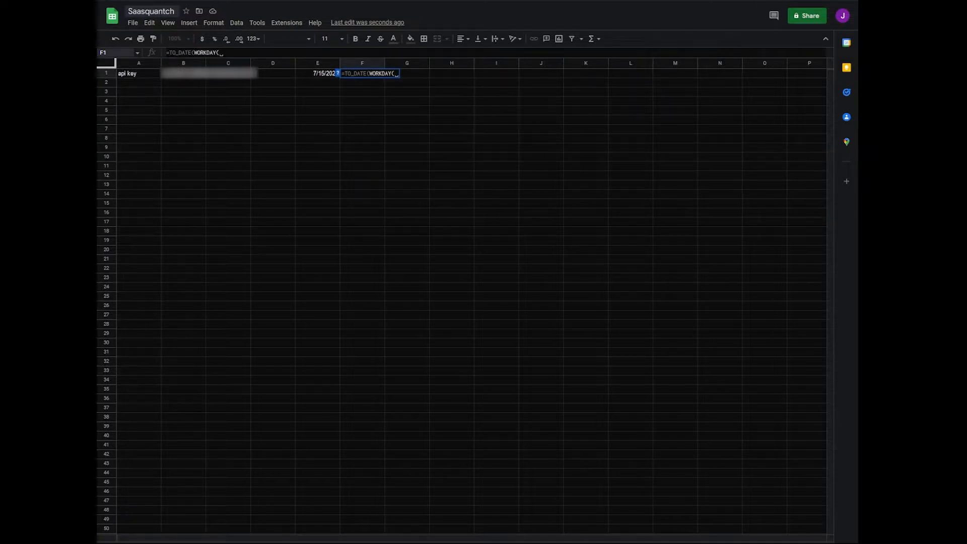
{"action": "type", "text": "TODAY(), "}
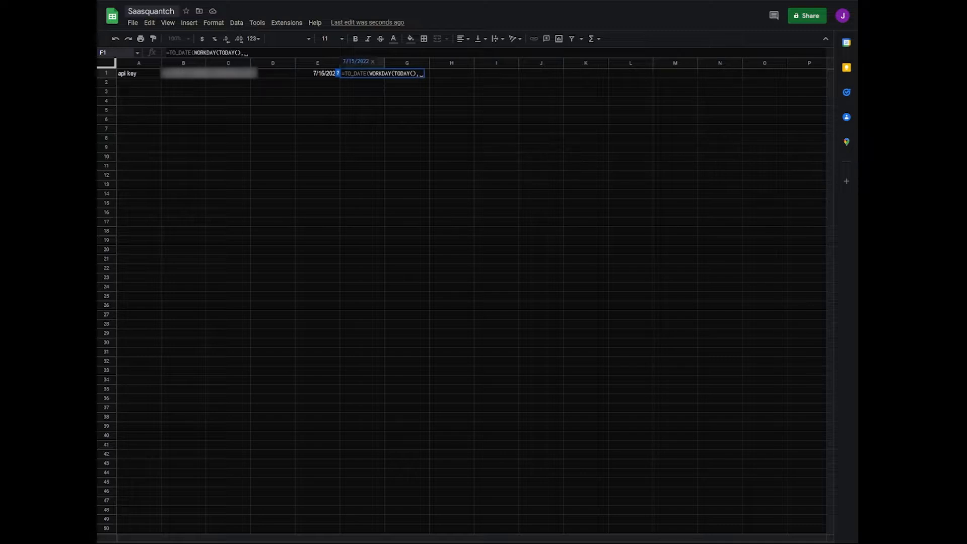
{"action": "type", "text": "-150"}
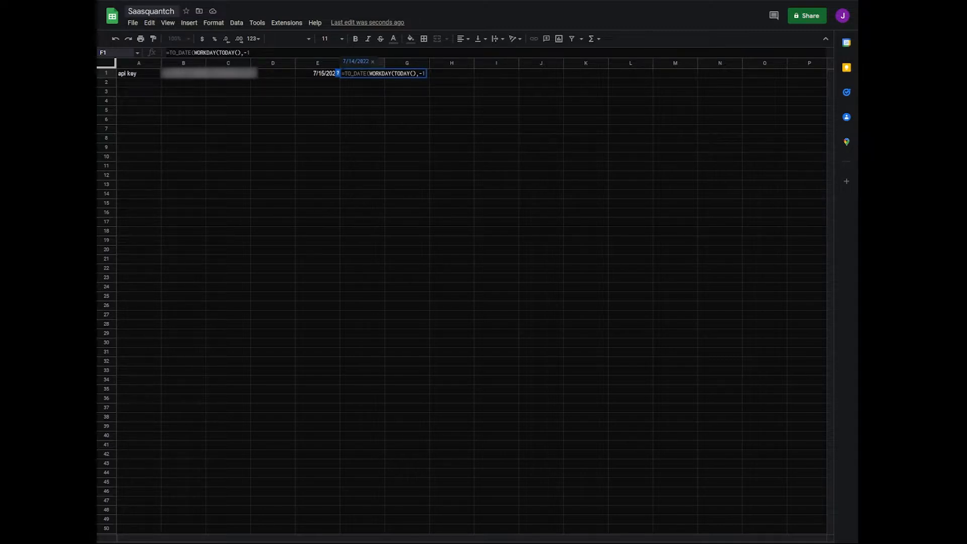
{"action": "type", "text": ",TODAY()))"}
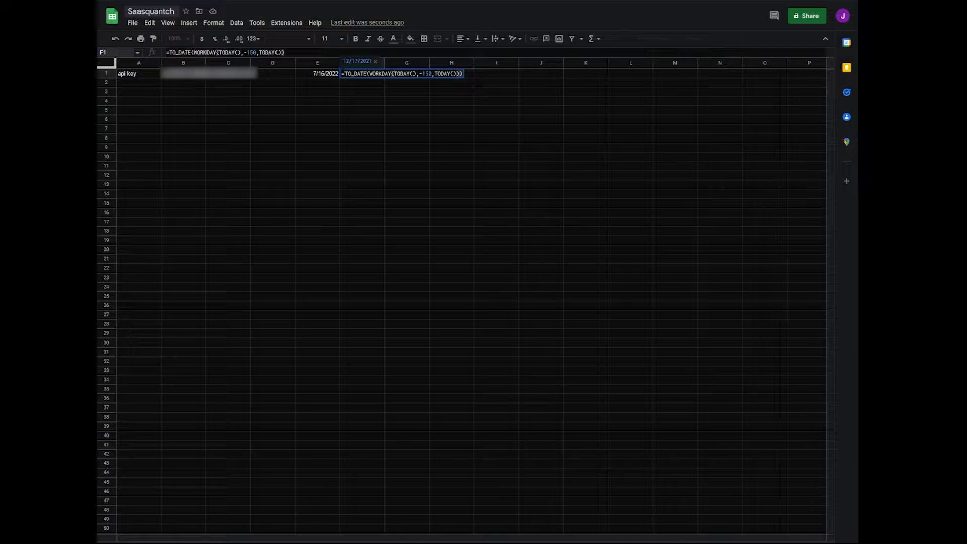
{"action": "key", "text": "Return"}
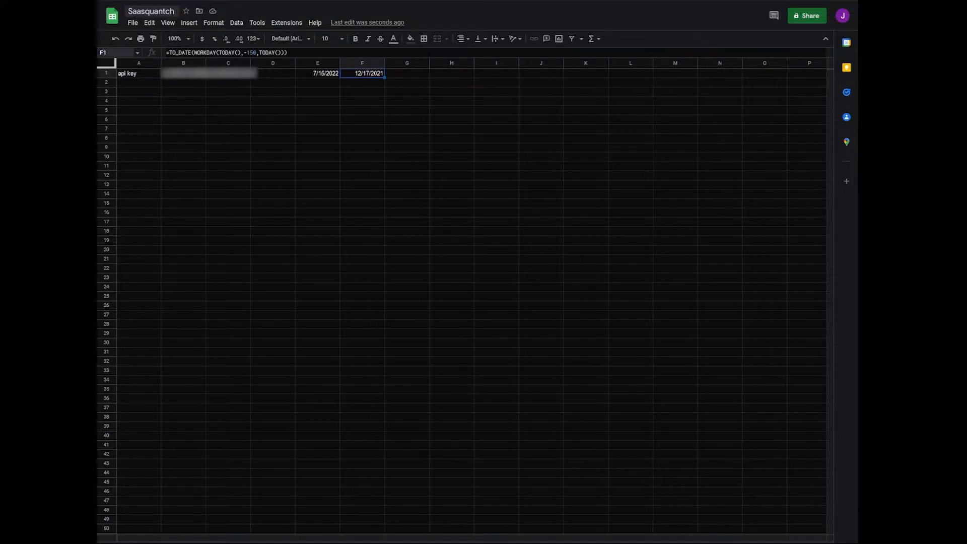
Convert the date to text in E2 with =TEXT(E1,"YYYY-MM-DD") and fill the formula across to F2
{"action": "left_click", "coordinate": [322, 85]}
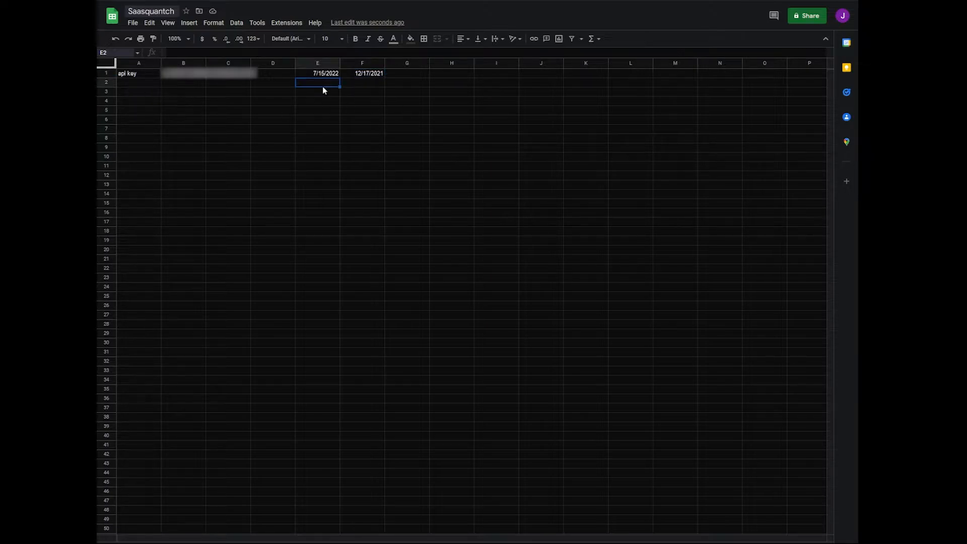
{"action": "left_click", "coordinate": [319, 74]}
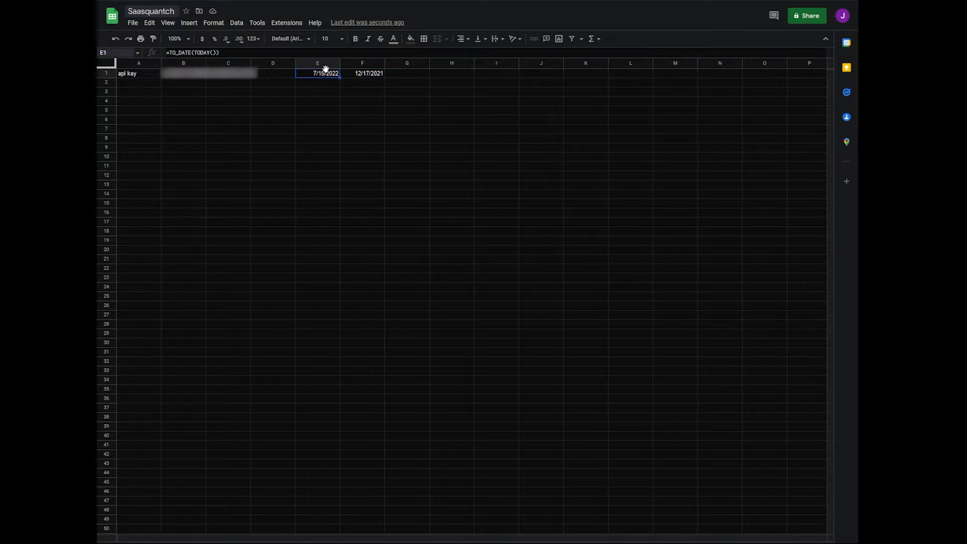
{"action": "left_click", "coordinate": [320, 82]}
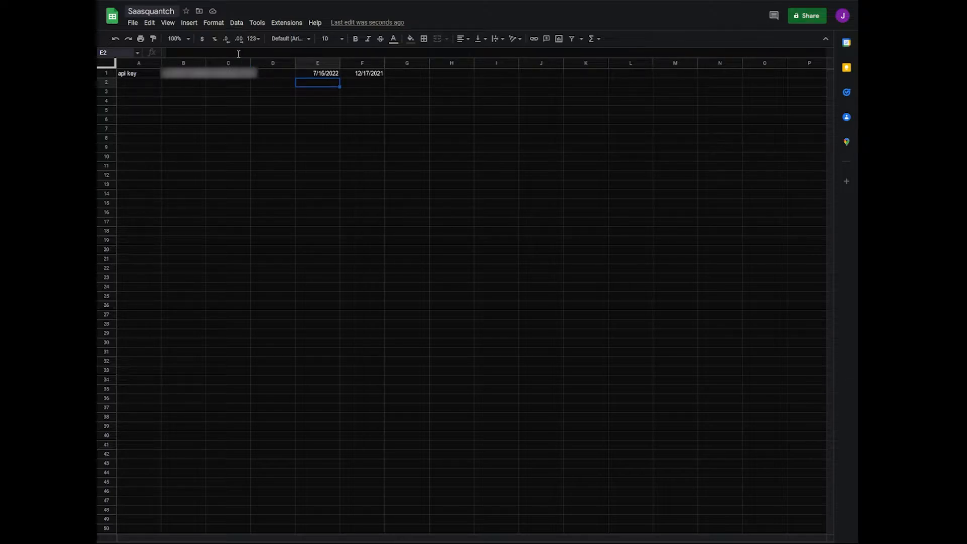
{"action": "type", "text": "=TEXT("}
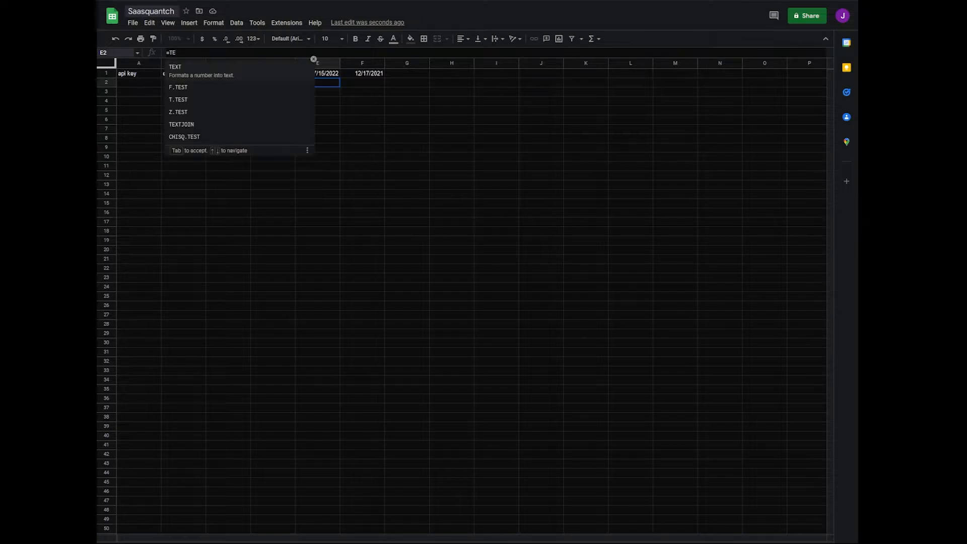
{"action": "left_click", "coordinate": [319, 74]}
{"action": "type", "text": ",\""}
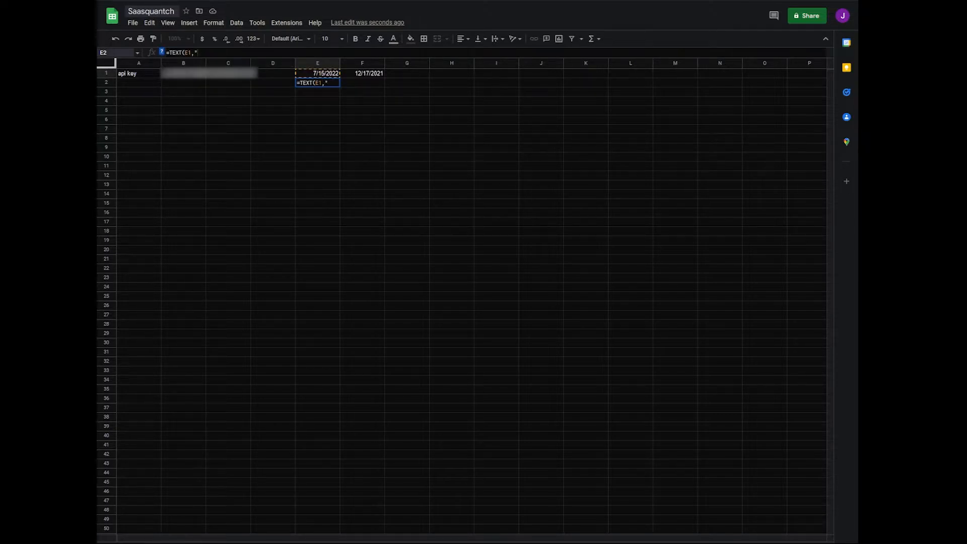
{"action": "type", "text": "yYYY-MM-DD\")"}
{"action": "key", "text": "Return"}
{"action": "left_click", "coordinate": [319, 87]}
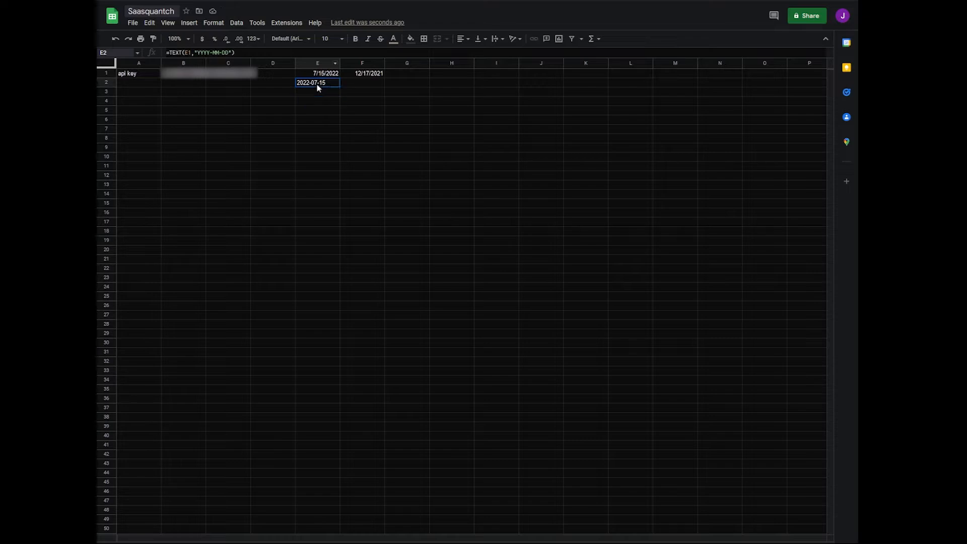
{"action": "left_click_drag", "start_coordinate": [337, 86], "coordinate": [342, 83]}
Label the two date rows with "<--- DATE" in G1 and "<--- TEXT" in G2
{"action": "left_click", "coordinate": [406, 73]}
{"action": "type", "text": "<---"}
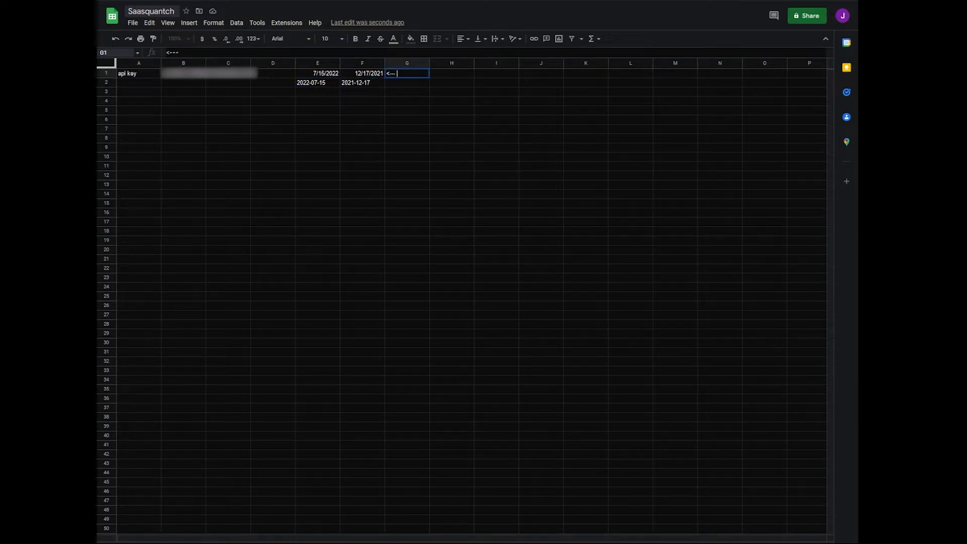
{"action": "type", "text": " DATE"}
{"action": "key", "text": "Return"}
{"action": "type", "text": "<--- TEXT"}
Center the contents of cells E1:F2 horizontally
{"action": "left_click_drag", "start_coordinate": [318, 73], "coordinate": [363, 82]}
{"action": "left_click", "coordinate": [462, 39]}
{"action": "left_click", "coordinate": [471, 56]}
Enter the heading "Distribution" in cell B4
{"action": "left_click", "coordinate": [186, 102]}
{"action": "type", "text": "Dis"}
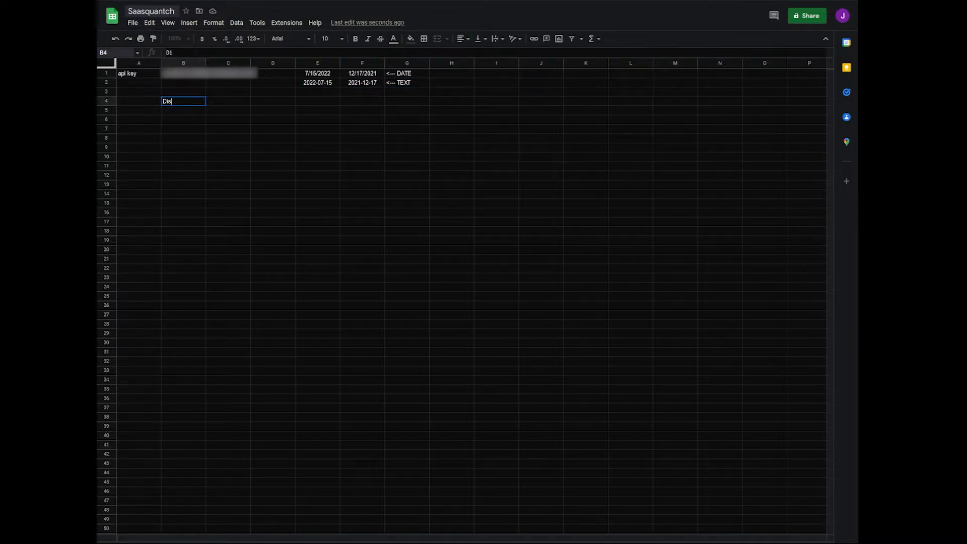
{"action": "type", "text": "tribution"}
{"action": "key", "text": "Tab"}
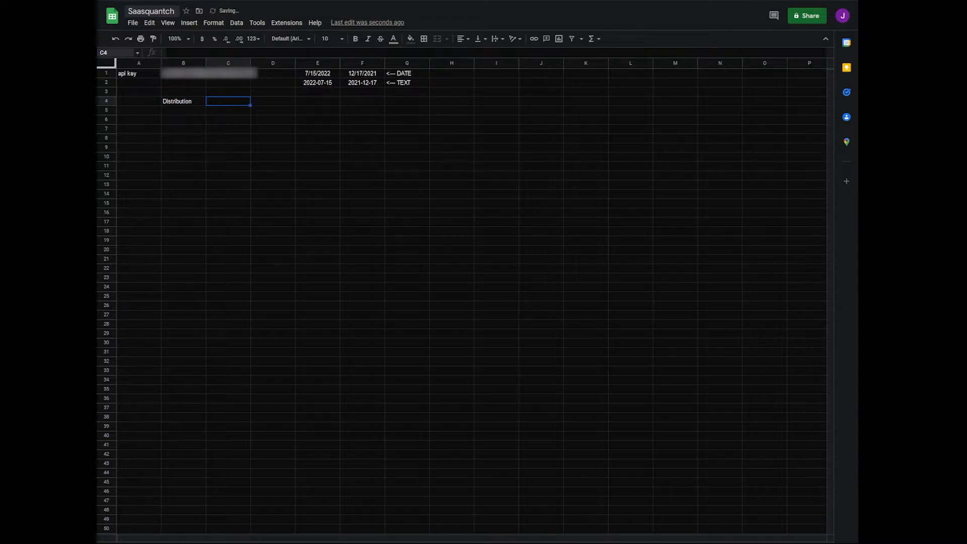
{"action": "key", "text": "Return"}
{"action": "key", "text": "Return"}
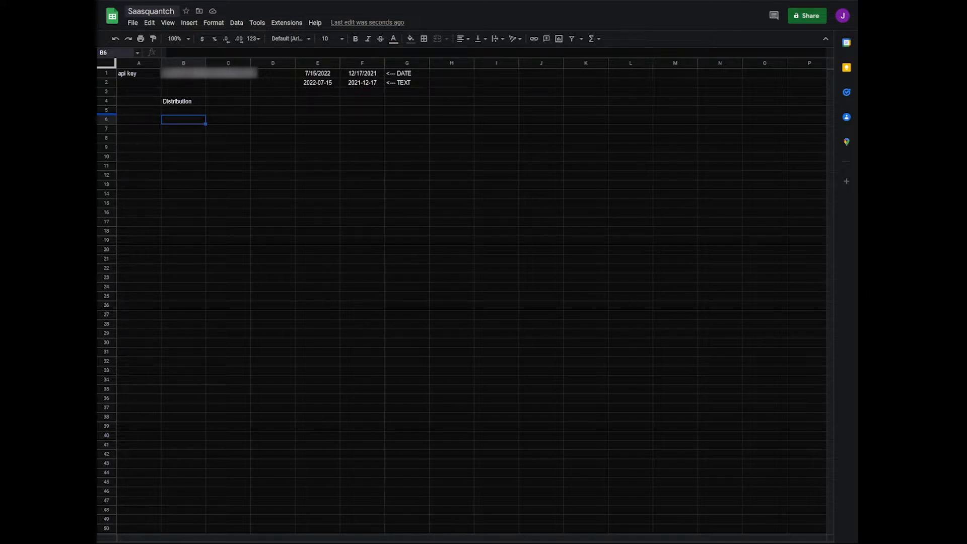
Open the spreadsheet's Apps Script project and add a script file named DelayedImportJSON
{"action": "left_click", "coordinate": [287, 23]}
{"action": "left_click", "coordinate": [301, 71]}
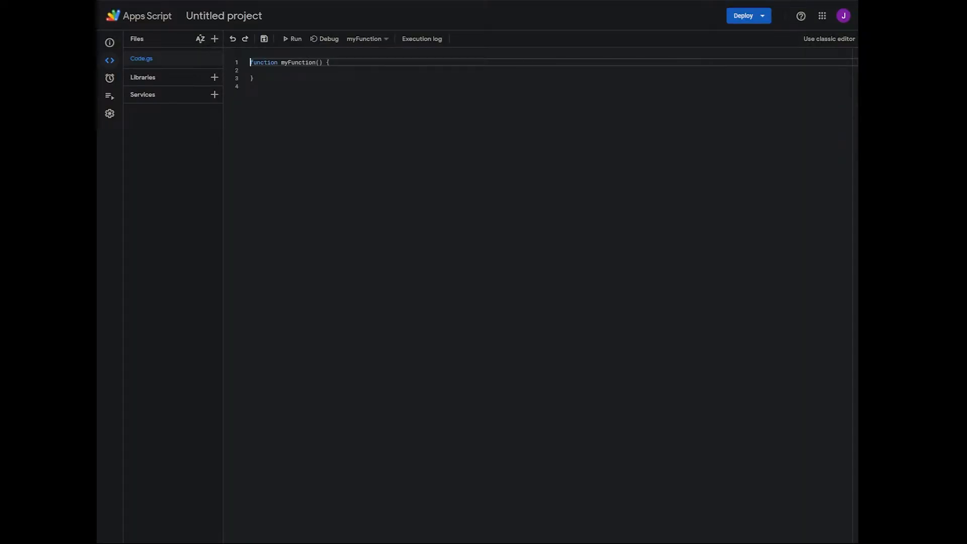
{"action": "left_click", "coordinate": [214, 39]}
{"action": "left_click", "coordinate": [222, 61]}
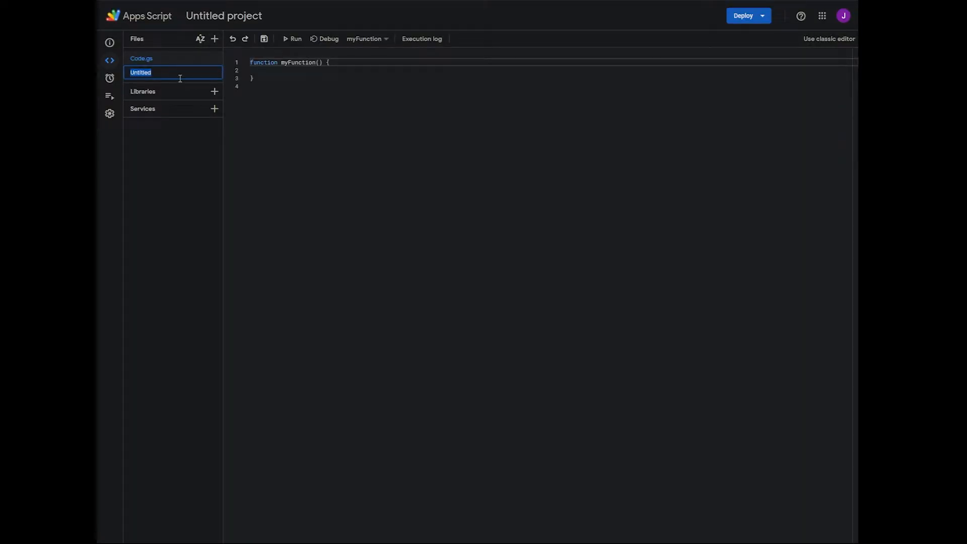
{"action": "type", "text": "DelayedImportJSON"}
{"action": "key", "text": "Return"}
Replace the default code in DelayedImportJSON.gs with the copied DelayedImportJSON function and save the project
{"action": "key", "text": "BackSpace"}
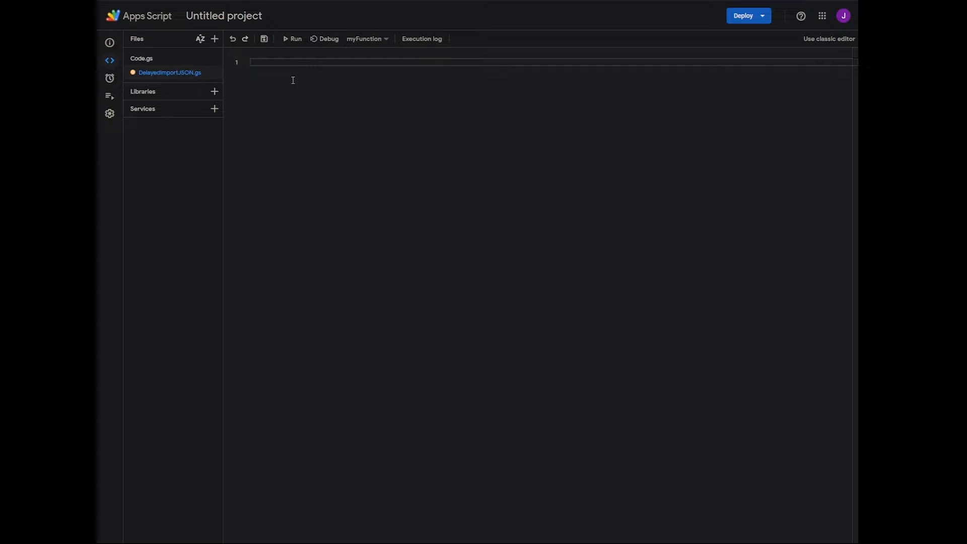
{"action": "type", "text": "function DelayedImportJSON(url, query, parseOptions, delay, random) { Utilities.sleep((random ? delay * Math.random() : delay) * 5000); return ImportJSON(url, query, parseOptions); }"}
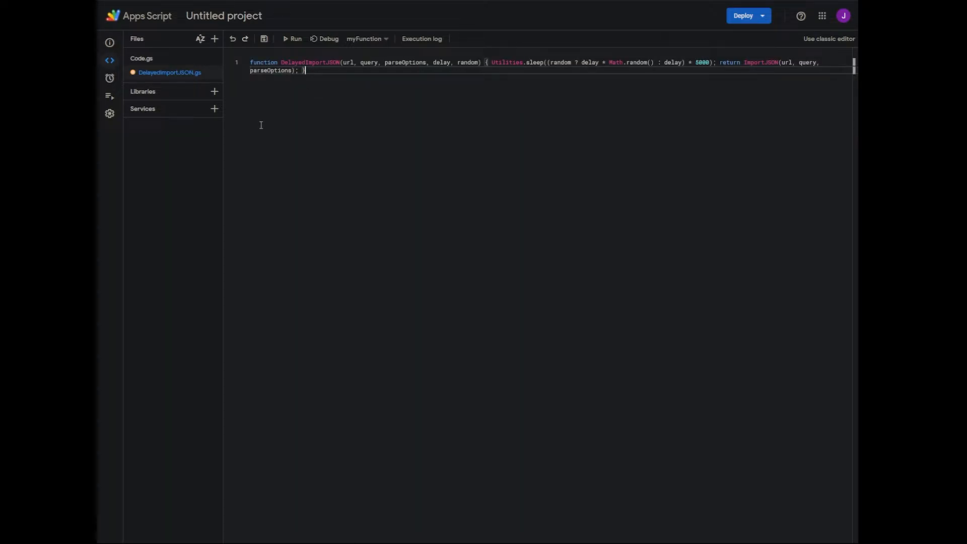
{"action": "left_click", "coordinate": [264, 39]}
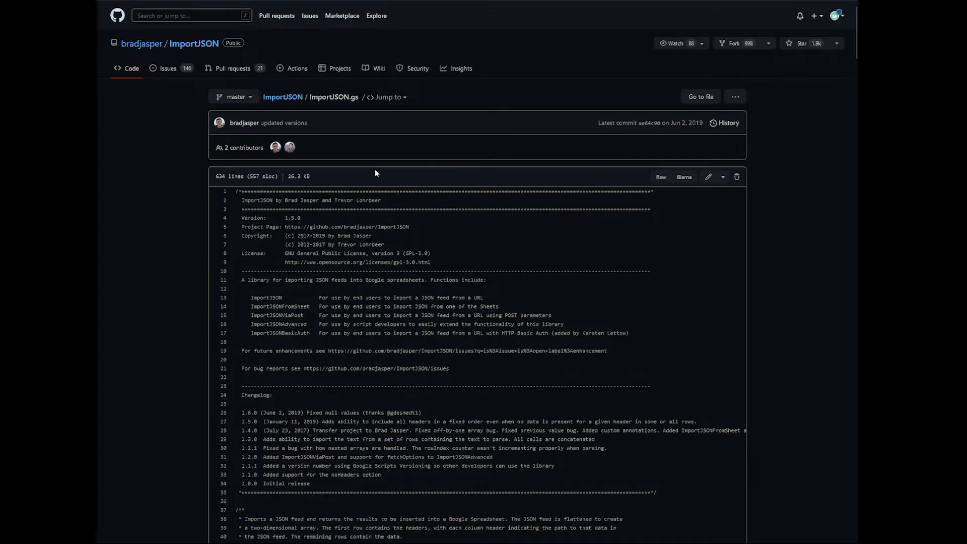
Open the raw version of ImportJSON.gs on GitHub and copy its entire code
{"action": "scroll", "coordinate": [534, 217], "scroll_direction": "down", "scroll_amount": 7}
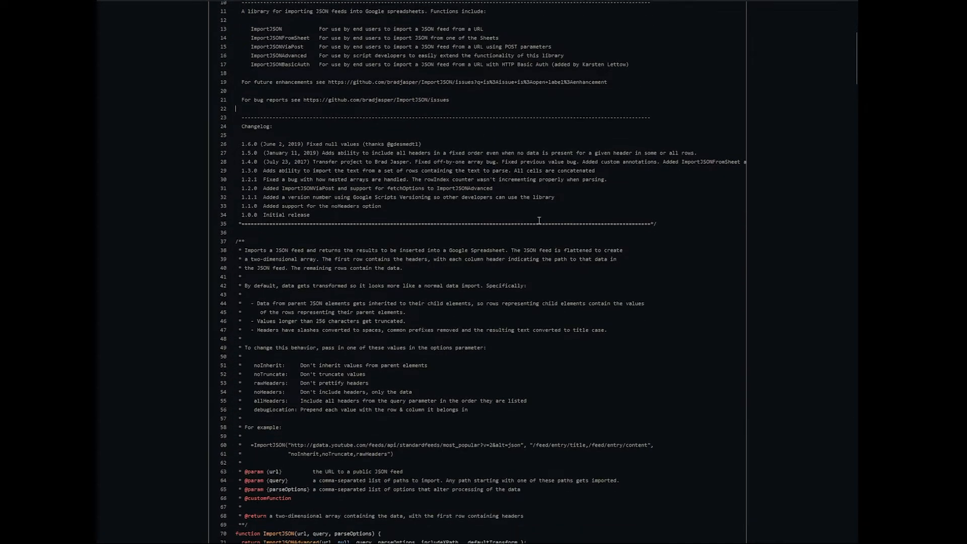
{"action": "scroll", "coordinate": [533, 220], "scroll_direction": "up", "scroll_amount": 11}
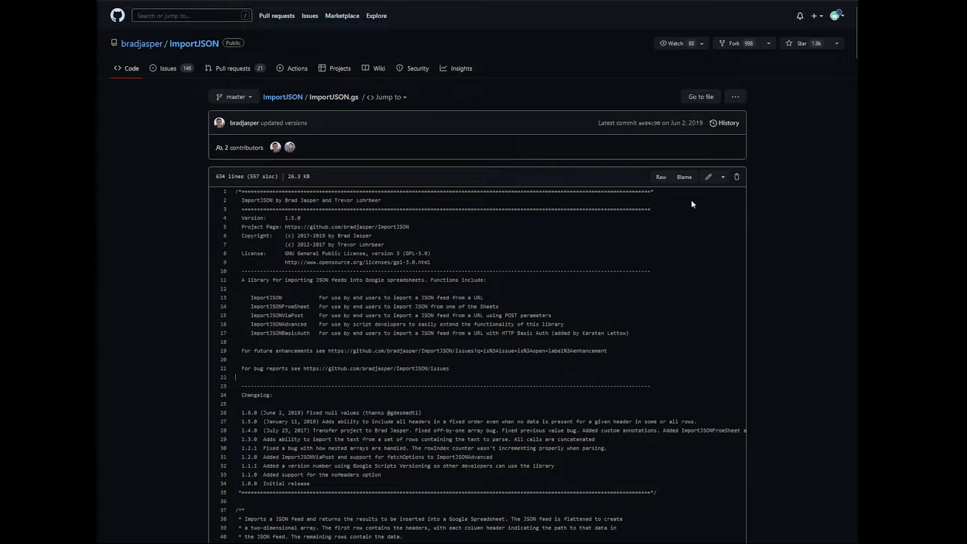
{"action": "left_click", "coordinate": [660, 178]}
{"action": "key", "text": "ctrl+a"}
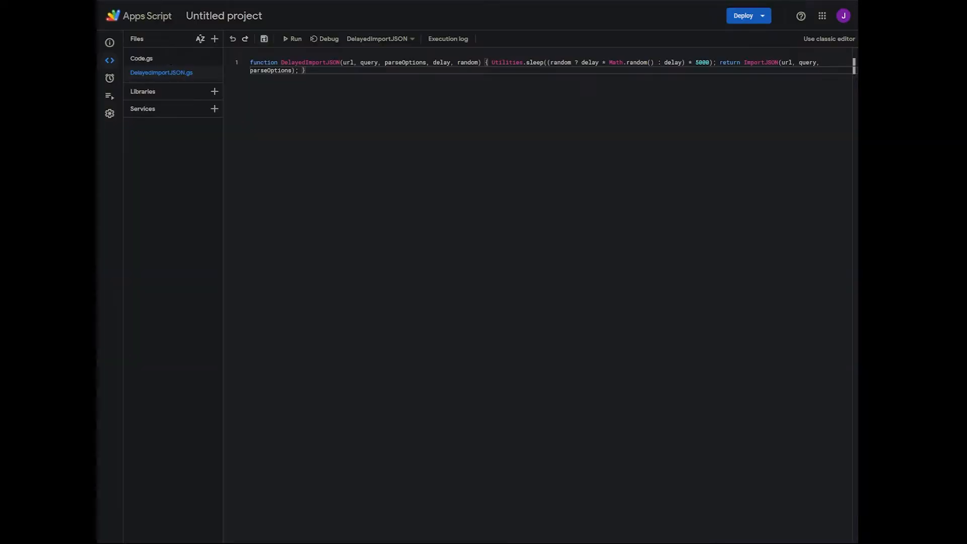
Switch back to Apps Script and add a second script file named ImportJSON
{"action": "left_click", "coordinate": [215, 41]}
{"action": "left_click", "coordinate": [228, 61]}
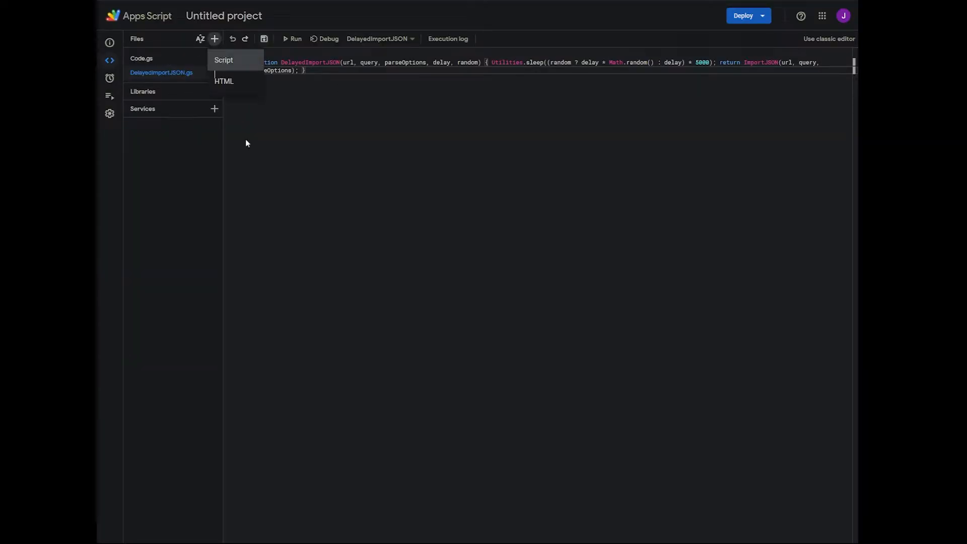
{"action": "type", "text": "ImportJSON"}
{"action": "key", "text": "Return"}
Replace the default code in ImportJSON.gs with the copied ImportJSON library code and save the project
{"action": "key", "text": "ctrl+a"}
{"action": "key", "text": "Delete"}
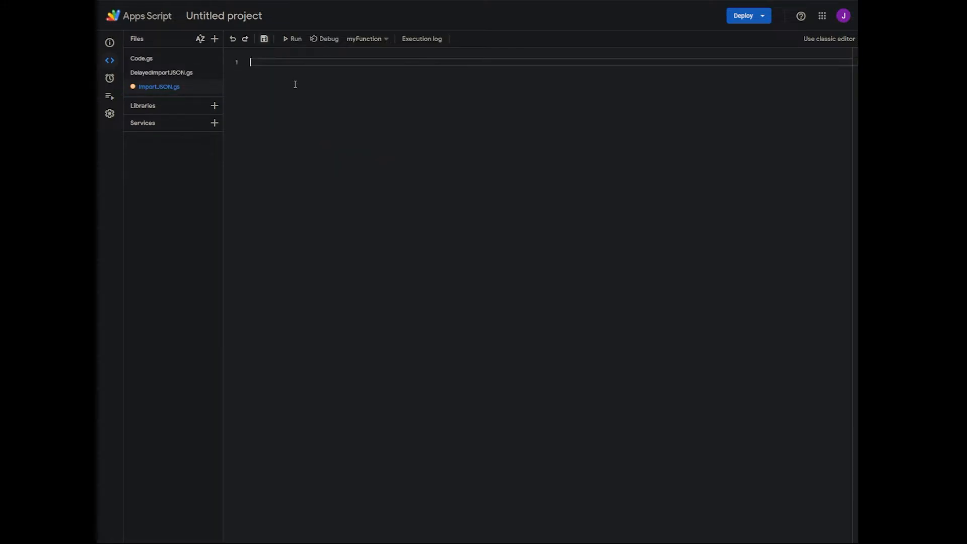
{"action": "key", "text": "ctrl+v"}
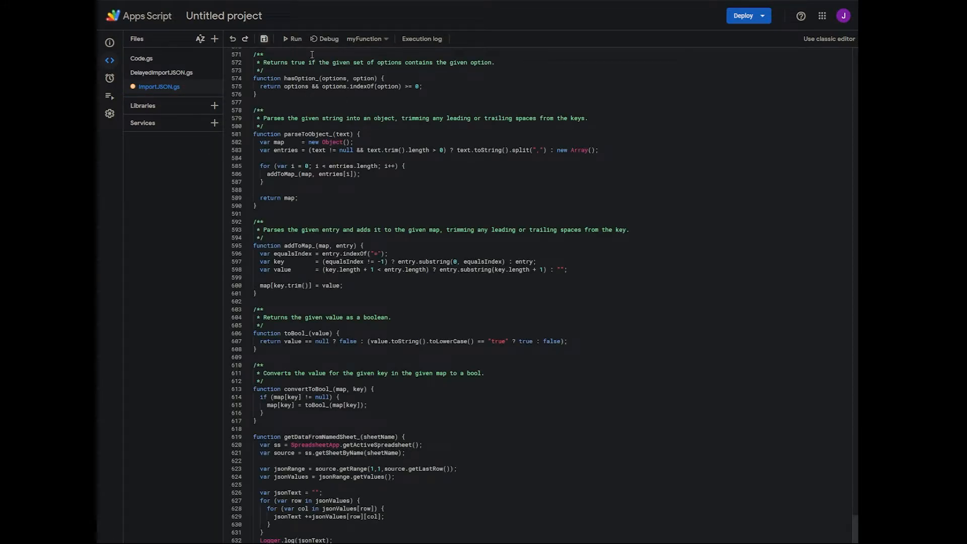
{"action": "key", "text": "ctrl+s"}
Switch back to the Saasquantch spreadsheet and paste the DelayedImportJSON treasury formula, using dates F2 and E2 and the key in B1, into B6
{"action": "left_click", "coordinate": [202, 1]}
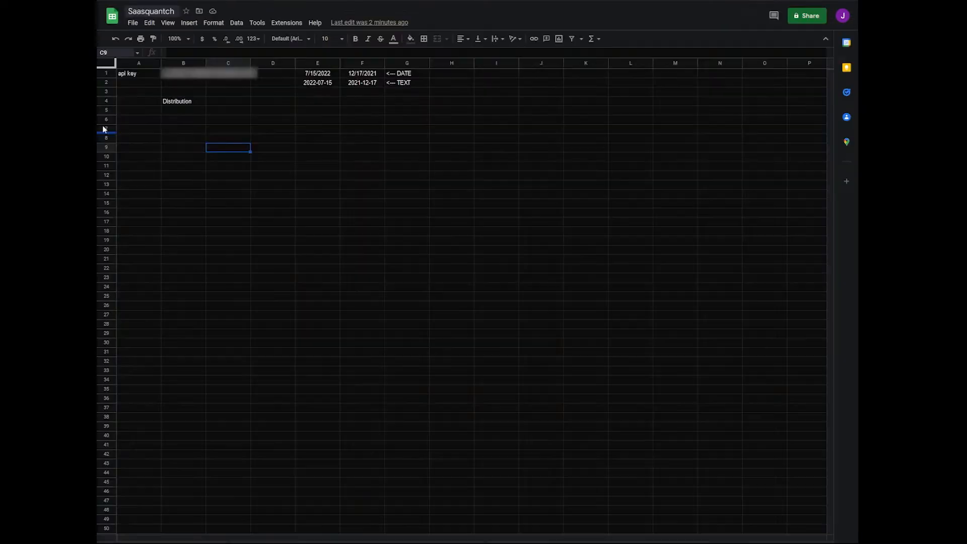
{"action": "left_click", "coordinate": [182, 124]}
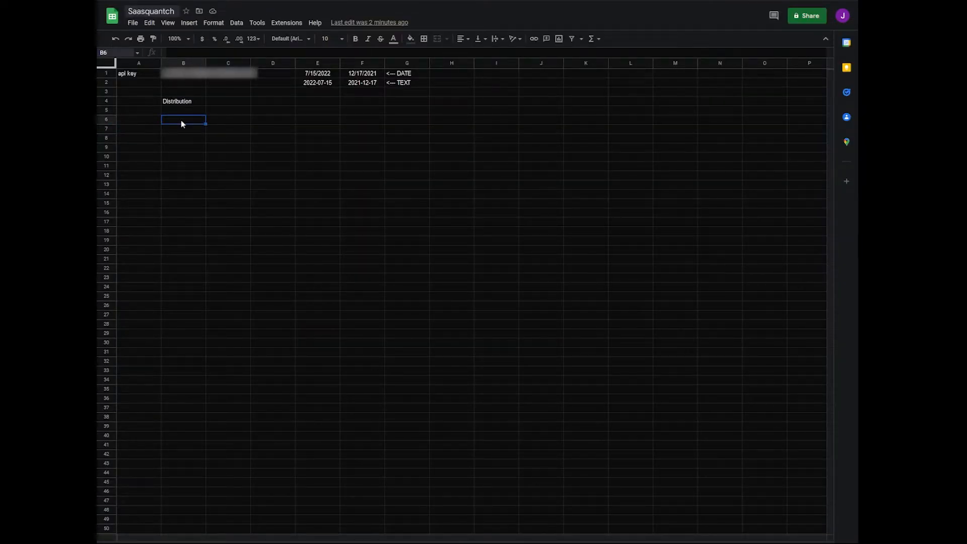
{"action": "type", "text": "=DelayedImportJSON(TO_TEXT(\"https://financialmodelingprep.com/api/v4/treasury?from=\"&F2&\"&to=\"&E2&\"&apikey=\"&B1))"}
{"action": "key", "text": "Tab"}
{"action": "left_click", "coordinate": [181, 122]}
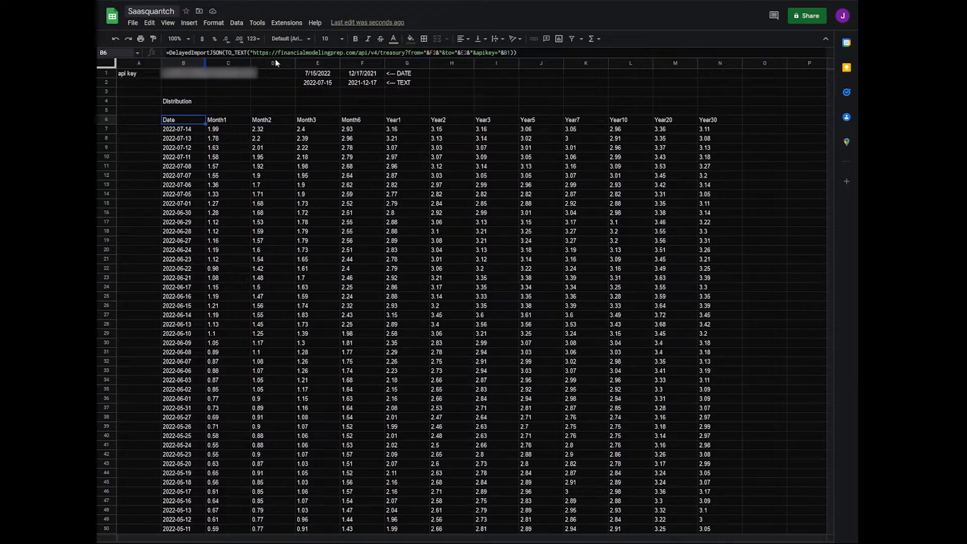
Inspect the treasury endpoint URL inside the DelayedImportJSON formula in B6 without changing it
{"action": "left_click_drag", "start_coordinate": [254, 52], "coordinate": [420, 51]}
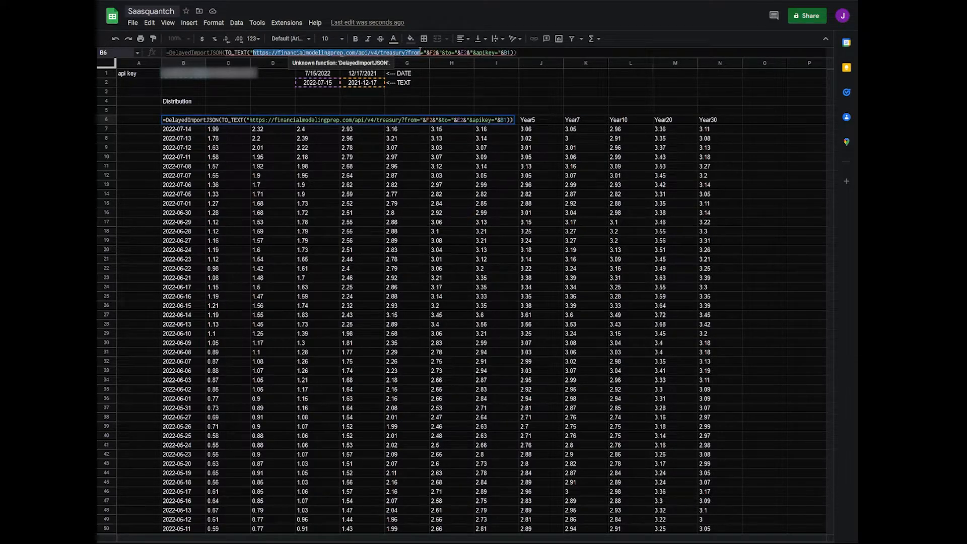
{"action": "key", "text": "Escape"}
{"action": "left_click", "coordinate": [437, 53]}
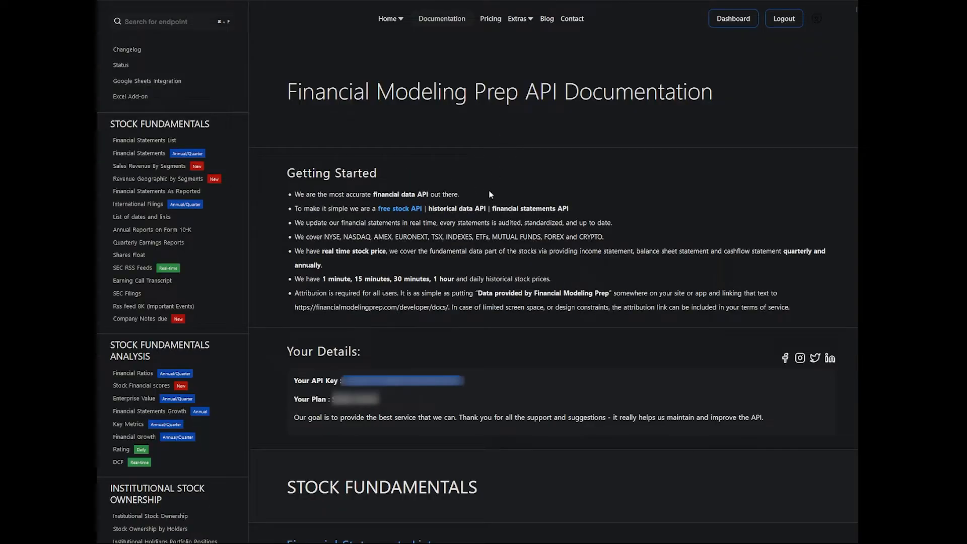
Find the Treasury Rates endpoint in the Financial Modeling Prep documentation and examine its date parameters and sample response
{"action": "key", "text": "ctrl+f"}
{"action": "type", "text": "treas"}
{"action": "left_click", "coordinate": [322, 115]}
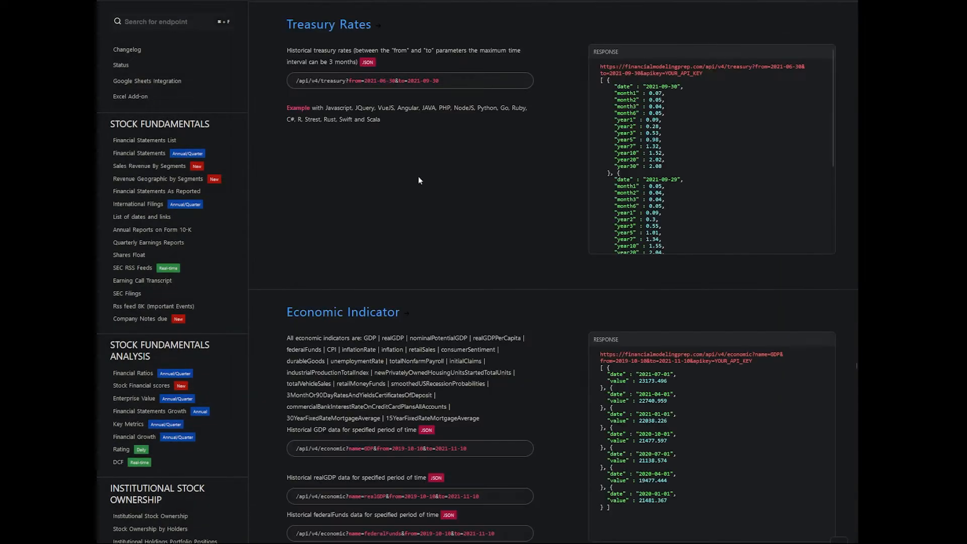
{"action": "scroll", "coordinate": [783, 123], "scroll_direction": "down", "scroll_amount": 5}
{"action": "scroll", "coordinate": [686, 186], "scroll_direction": "up", "scroll_amount": 6}
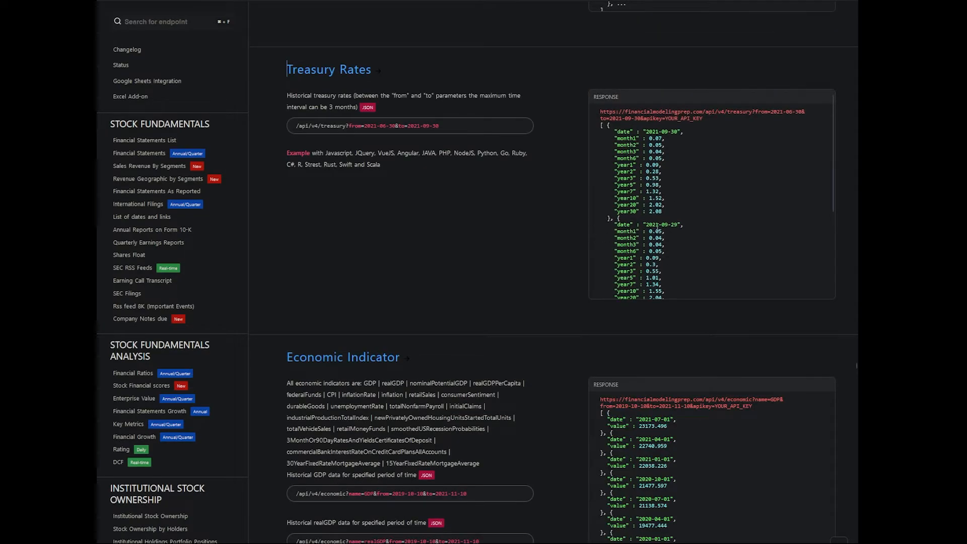
{"action": "scroll", "coordinate": [657, 226], "scroll_direction": "up", "scroll_amount": 3}
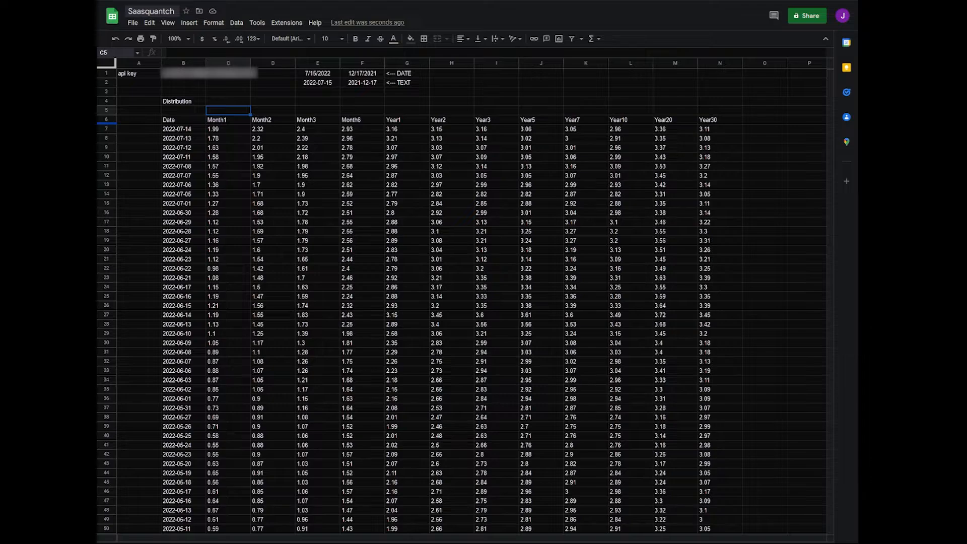
Enter =C7/100 in C5 of the spreadsheet, format it as a percentage and fill it across to N5
{"action": "type", "text": "="}
{"action": "left_click", "coordinate": [232, 128]}
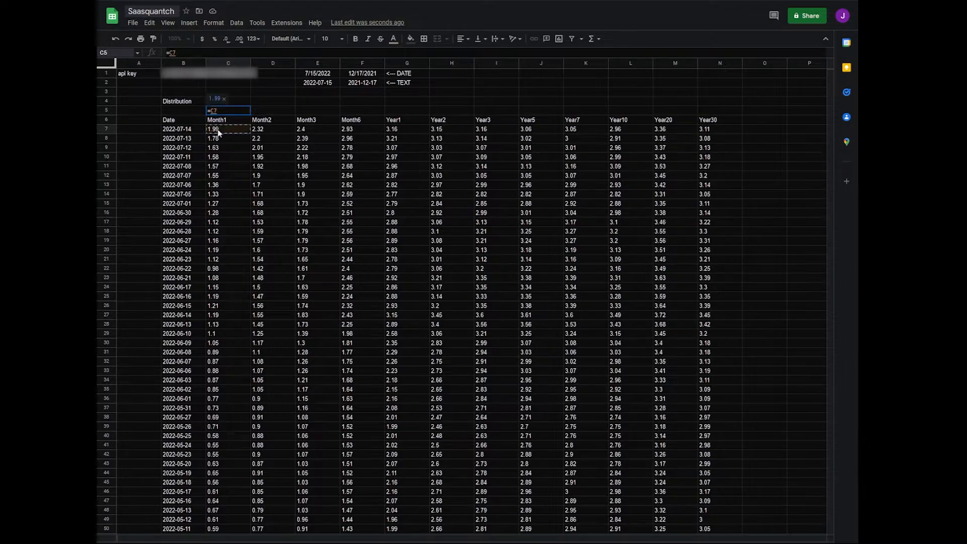
{"action": "type", "text": "/100"}
{"action": "key", "text": "Tab"}
{"action": "key", "text": "Left"}
{"action": "left_click", "coordinate": [214, 38]}
{"action": "left_click_drag", "start_coordinate": [669, 120], "coordinate": [713, 121]}
Reference the Month1 header from C6 in C71 and fill it across to the Year30 column
{"action": "scroll", "coordinate": [117, 115], "scroll_direction": "down", "scroll_amount": 10}
{"action": "left_click", "coordinate": [201, 221]}
{"action": "type", "text": "="}
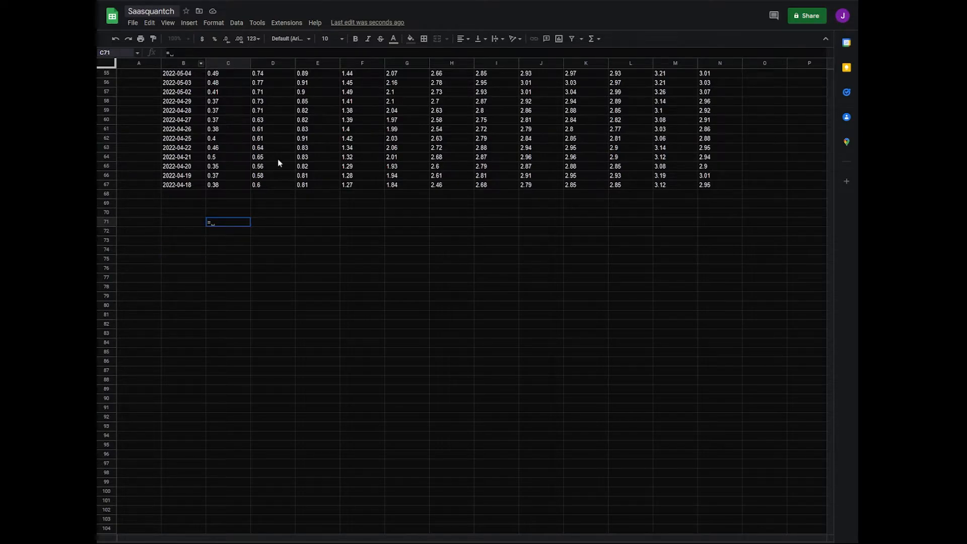
{"action": "scroll", "coordinate": [370, 268], "scroll_direction": "up", "scroll_amount": 10}
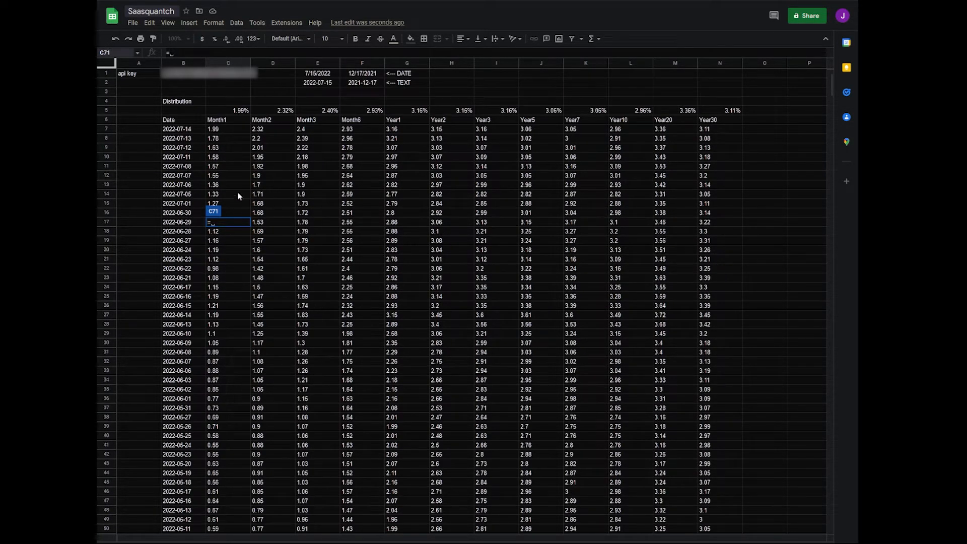
{"action": "left_click", "coordinate": [224, 119]}
{"action": "key", "text": "Return"}
{"action": "left_click", "coordinate": [244, 409]}
{"action": "left_click_drag", "start_coordinate": [250, 412], "coordinate": [705, 415]}
Label the summary rows in B72:B74 as Current, 30 Day and 60 Day
{"action": "left_click", "coordinate": [184, 417]}
{"action": "type", "text": "Current"}
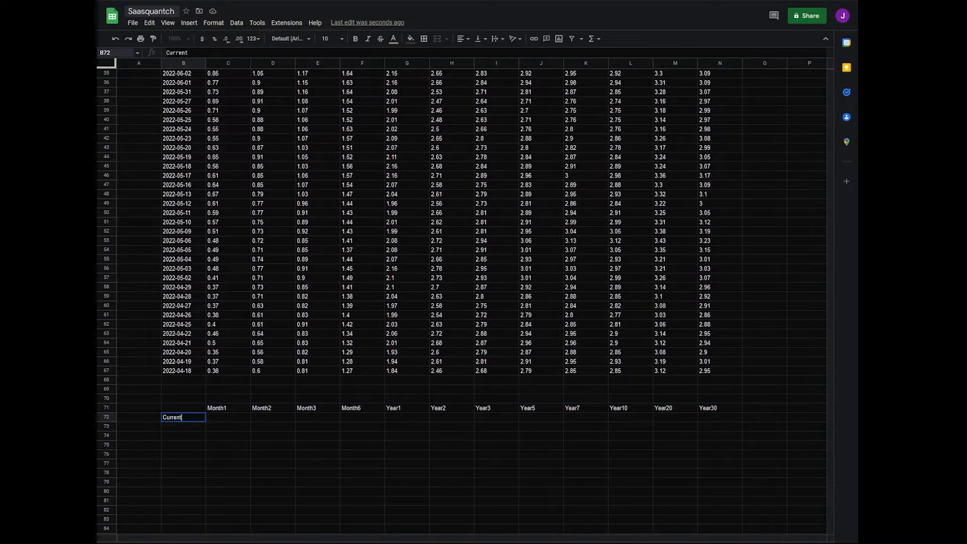
{"action": "key", "text": "Return"}
{"action": "type", "text": "30 Day"}
{"action": "key", "text": "Return"}
{"action": "type", "text": "60 Day"}
{"action": "key", "text": "Return"}
Enter =C7/100 in C72 as the Current yield for Month1
{"action": "key", "text": "Up"}
{"action": "key", "text": "Up"}
{"action": "key", "text": "Up"}
{"action": "key", "text": "Right"}
{"action": "type", "text": "="}
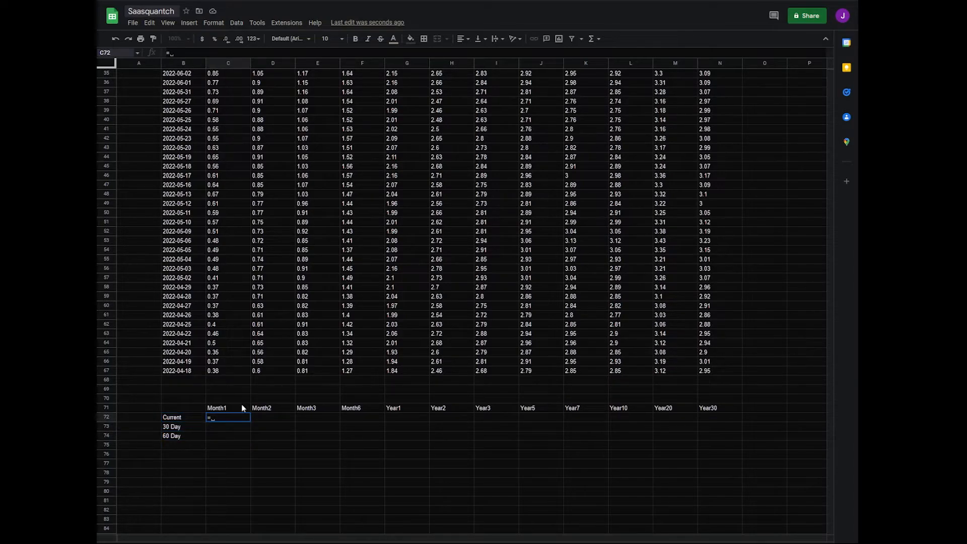
{"action": "scroll", "coordinate": [242, 395], "scroll_direction": "up", "scroll_amount": 10}
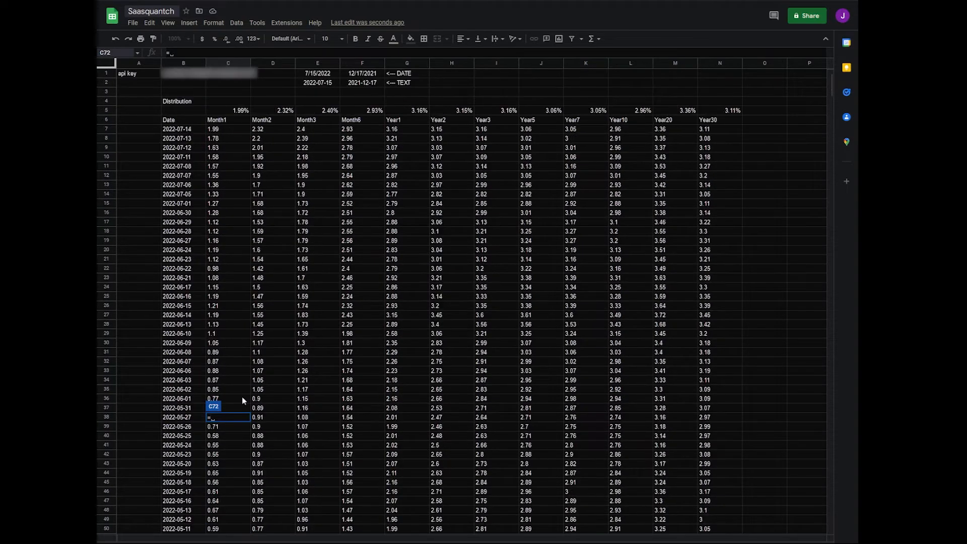
{"action": "left_click", "coordinate": [219, 131]}
{"action": "type", "text": "/100"}
{"action": "key", "text": "Return"}
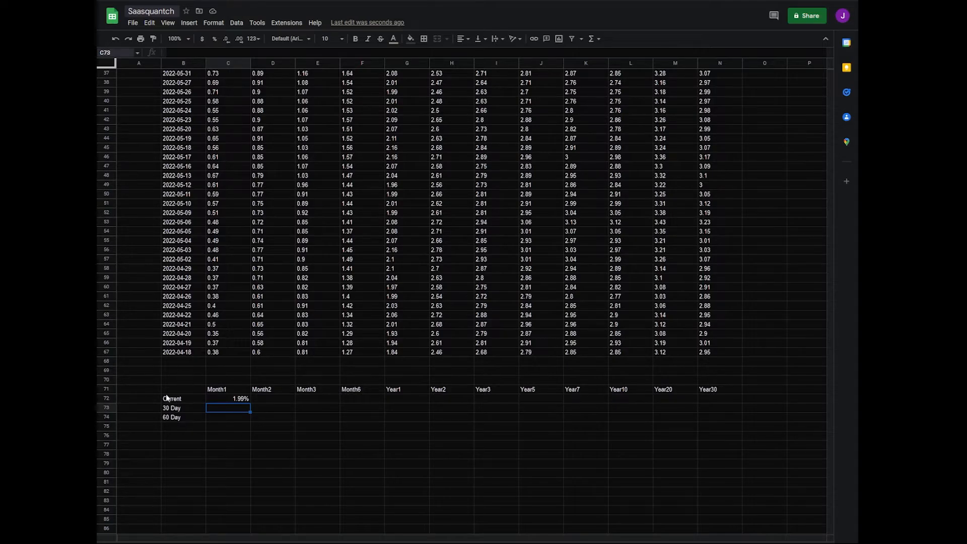
Enter =C27/100 in C73 for the 30 Day yield and =C47/100 in C74 for the 60 Day yield
{"action": "type", "text": "="}
{"action": "scroll", "coordinate": [242, 352], "scroll_direction": "up", "scroll_amount": 12}
{"action": "left_click", "coordinate": [228, 315]}
{"action": "type", "text": "/100"}
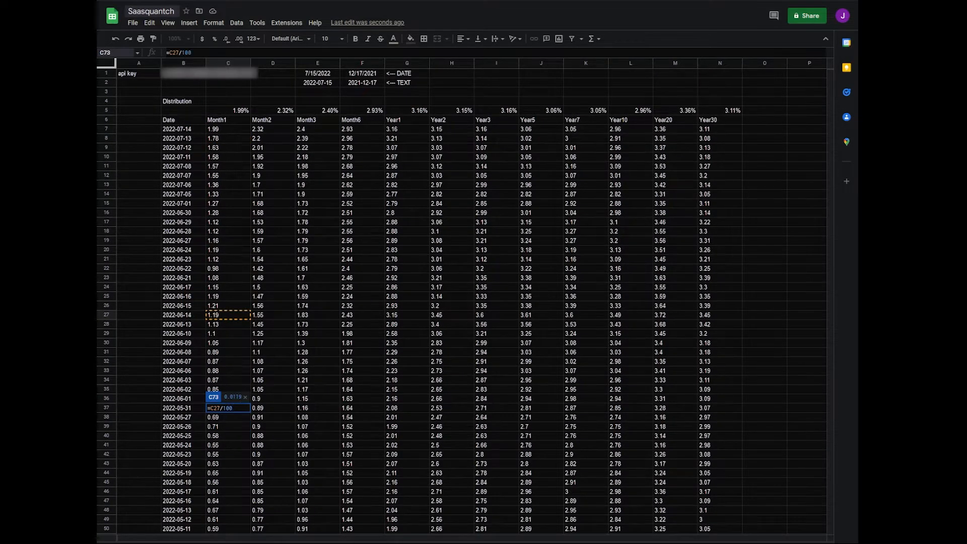
{"action": "key", "text": "Return"}
{"action": "type", "text": "="}
{"action": "scroll", "coordinate": [224, 335], "scroll_direction": "up", "scroll_amount": 4}
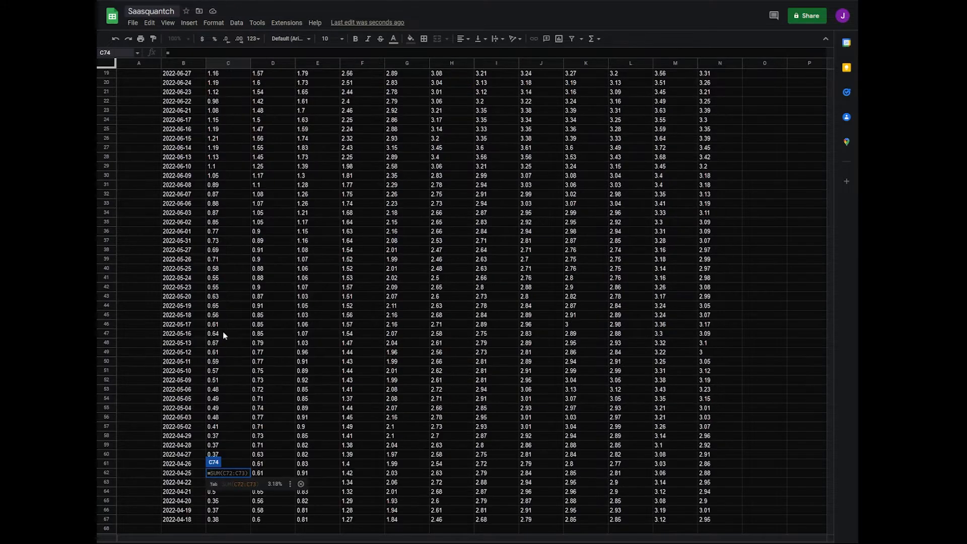
{"action": "left_click", "coordinate": [225, 334]}
{"action": "type", "text": "/10-0"}
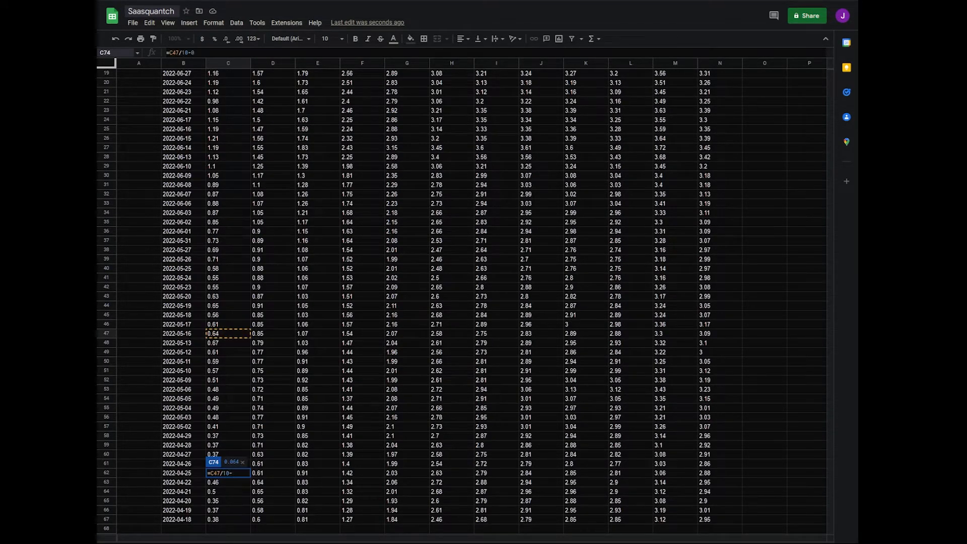
{"action": "type", "text": "0"}
{"action": "key", "text": "Return"}
Format the Month1 summary values as percentages and fill C72:C74 across to column N
{"action": "left_click", "coordinate": [213, 39]}
{"action": "left_click_drag", "start_coordinate": [250, 412], "coordinate": [708, 411]}
{"action": "left_click", "coordinate": [423, 445]}
Enter =IF(D5<C5,"Inverted","Normal") in D4 and fill it across to N4
{"action": "scroll", "coordinate": [442, 453], "scroll_direction": "up", "scroll_amount": 7}
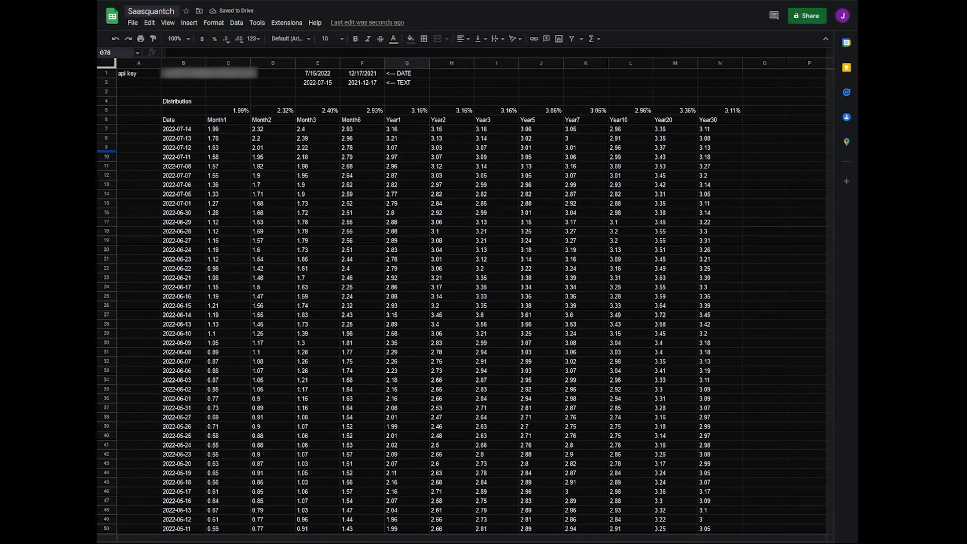
{"action": "left_click", "coordinate": [242, 102]}
{"action": "left_click", "coordinate": [265, 94]}
{"action": "left_click", "coordinate": [264, 98]}
{"action": "left_click", "coordinate": [244, 102]}
{"action": "left_click", "coordinate": [268, 104]}
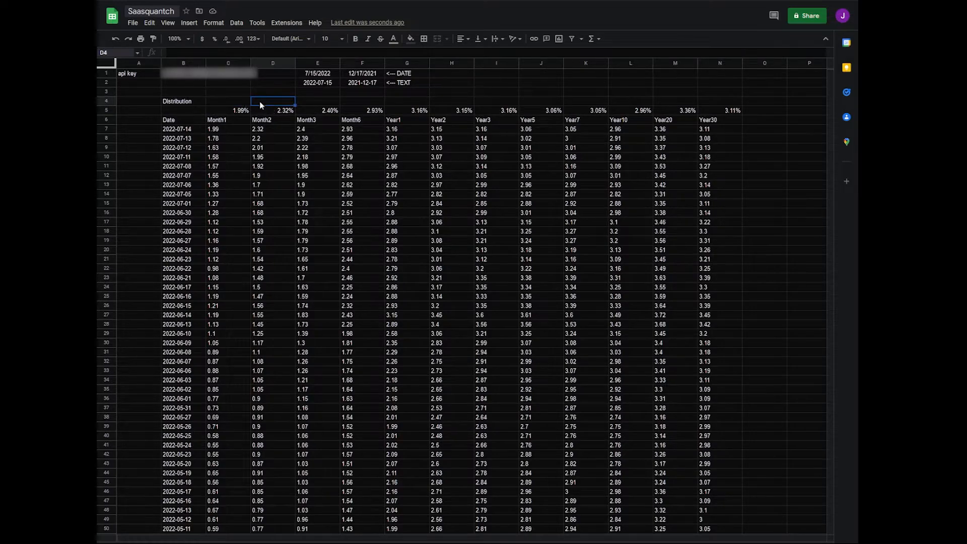
{"action": "type", "text": "=IF("}
{"action": "left_click", "coordinate": [272, 111]}
{"action": "type", "text": "<"}
{"action": "left_click", "coordinate": [226, 111]}
{"action": "type", "text": ", \"Inverted"}
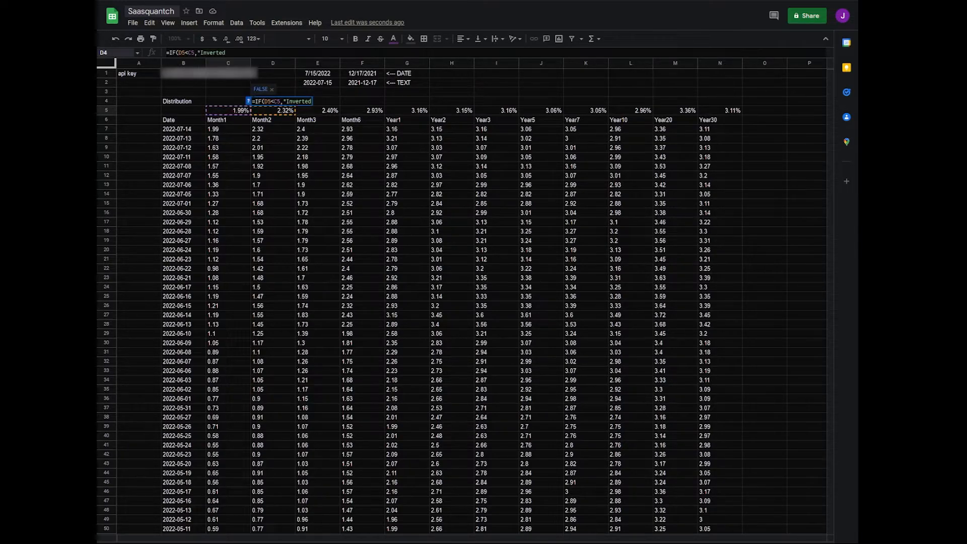
{"action": "type", "text": "\",\"Normal\")"}
{"action": "key", "text": "Return"}
{"action": "left_click_drag", "start_coordinate": [295, 105], "coordinate": [711, 97]}
{"action": "left_click", "coordinate": [496, 93]}
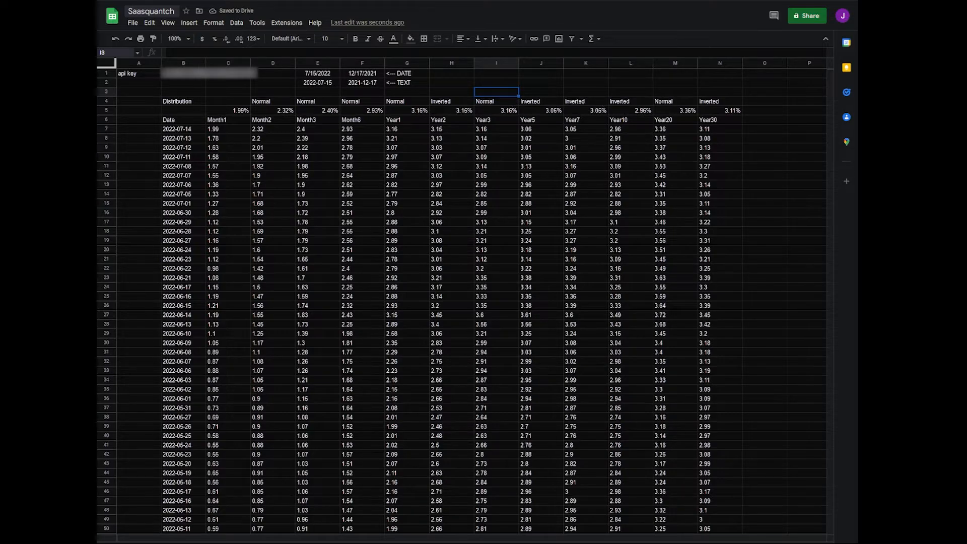
Add a conditional format to D4:N4 that shows text exactly matching "Inverted" in bold red with no fill
{"action": "left_click_drag", "start_coordinate": [720, 101], "coordinate": [273, 101]}
{"action": "left_click", "coordinate": [214, 23]}
{"action": "left_click", "coordinate": [262, 175]}
{"action": "left_click", "coordinate": [765, 159]}
{"action": "left_click", "coordinate": [778, 229]}
{"action": "type", "text": "Inverted"}
{"action": "left_click", "coordinate": [789, 233]}
{"action": "left_click", "coordinate": [768, 232]}
{"action": "left_click", "coordinate": [700, 321]}
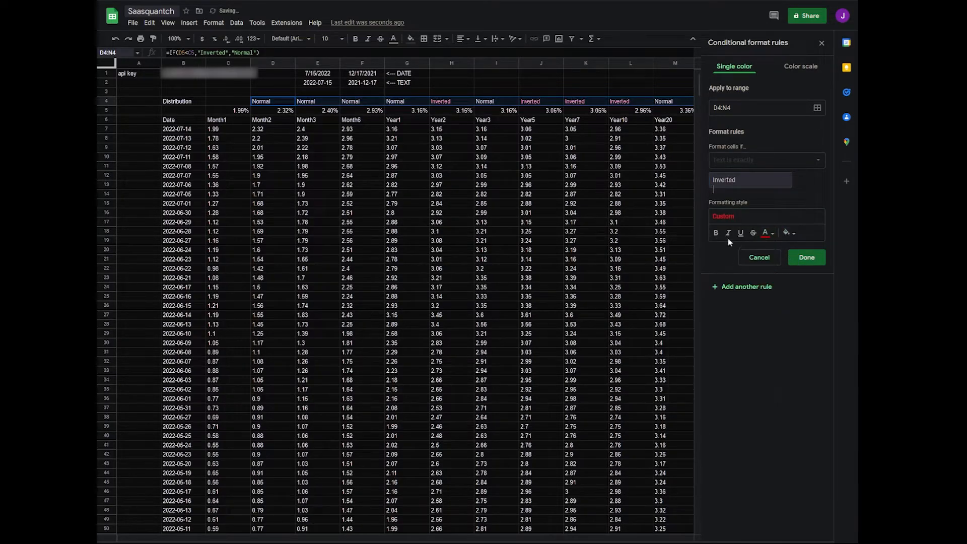
{"action": "left_click", "coordinate": [806, 257]}
{"action": "left_click", "coordinate": [821, 42]}
{"action": "left_click", "coordinate": [630, 82]}
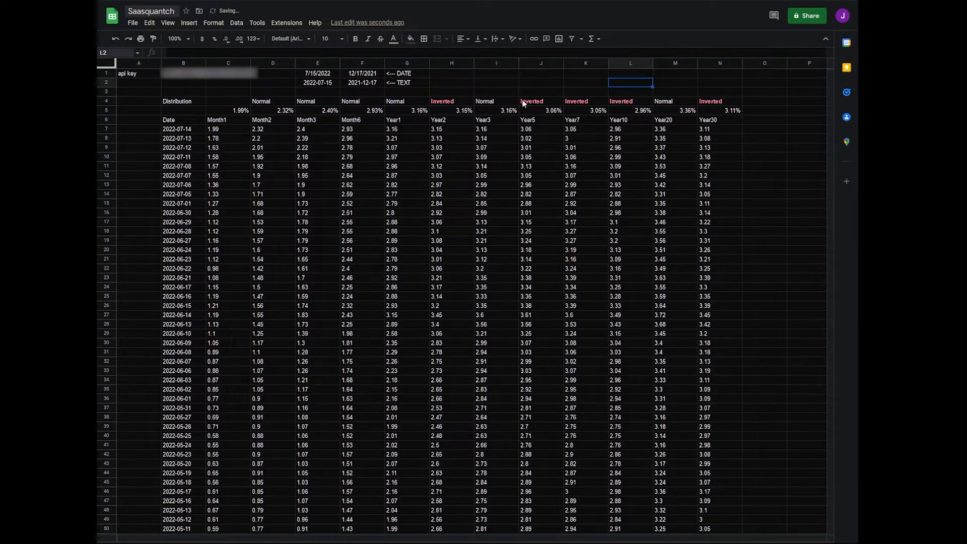
Merge H1:I2 and add the title "Inversions", centred both ways in bold at size 14
{"action": "left_click_drag", "start_coordinate": [462, 73], "coordinate": [499, 82]}
{"action": "left_click", "coordinate": [437, 38]}
{"action": "type", "text": "Inversions"}
{"action": "key", "text": "Tab"}
{"action": "key", "text": "Left"}
{"action": "left_click", "coordinate": [462, 39]}
{"action": "left_click", "coordinate": [473, 58]}
{"action": "left_click", "coordinate": [480, 38]}
{"action": "left_click", "coordinate": [492, 58]}
{"action": "left_click", "coordinate": [332, 39]}
{"action": "left_click", "coordinate": [334, 122]}
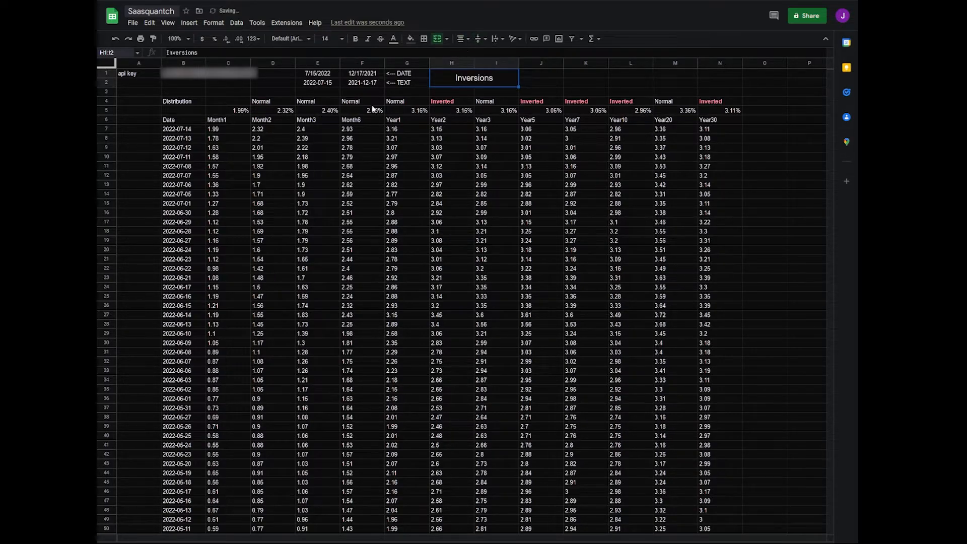
{"action": "left_click", "coordinate": [355, 39]}
Merge J1:K2 and enter =COUNTIF(D4:N4,"Inverted") in it
{"action": "left_click_drag", "start_coordinate": [539, 73], "coordinate": [583, 82]}
{"action": "left_click", "coordinate": [437, 39]}
{"action": "type", "text": "=COUNTIF("}
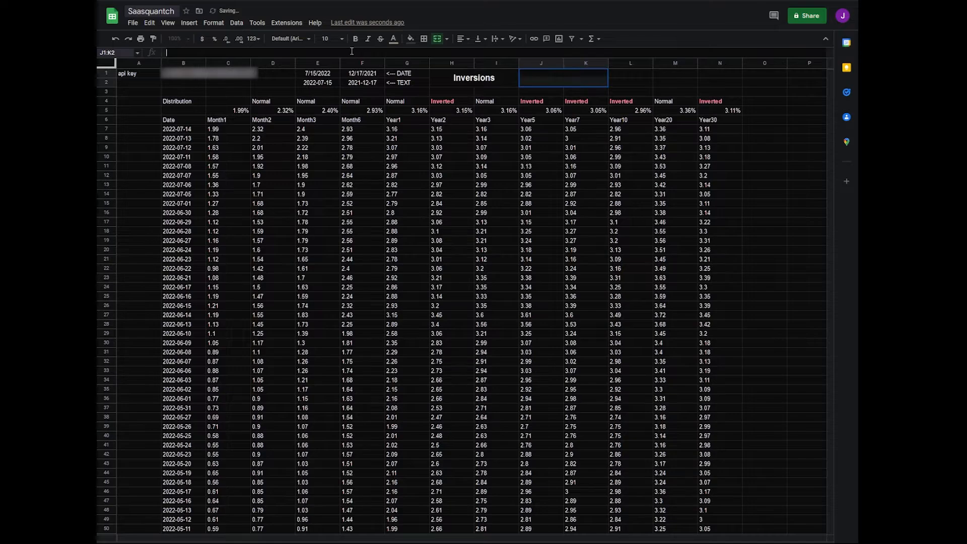
{"action": "left_click_drag", "start_coordinate": [262, 102], "coordinate": [715, 101]}
{"action": "type", "text": ",\""}
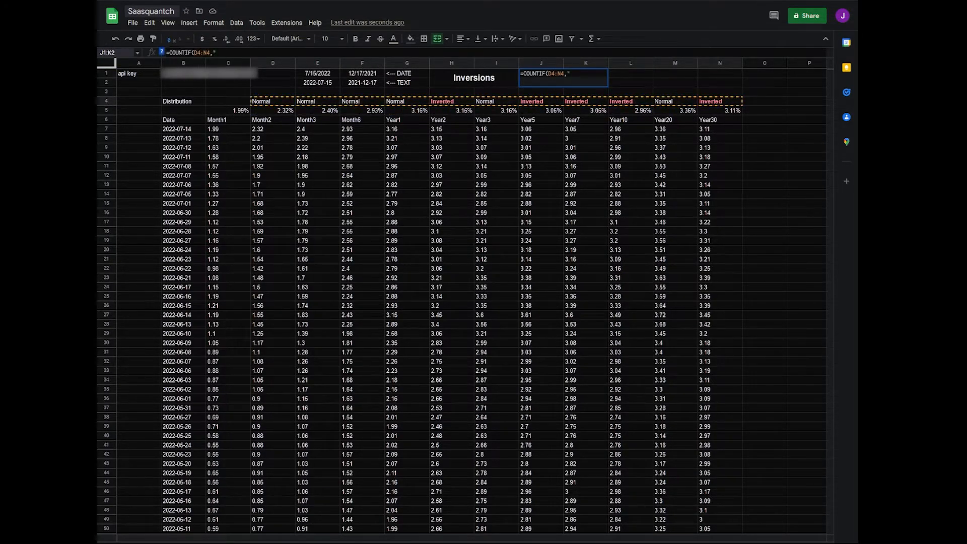
{"action": "type", "text": "Inverted\")"}
{"action": "key", "text": "Return"}
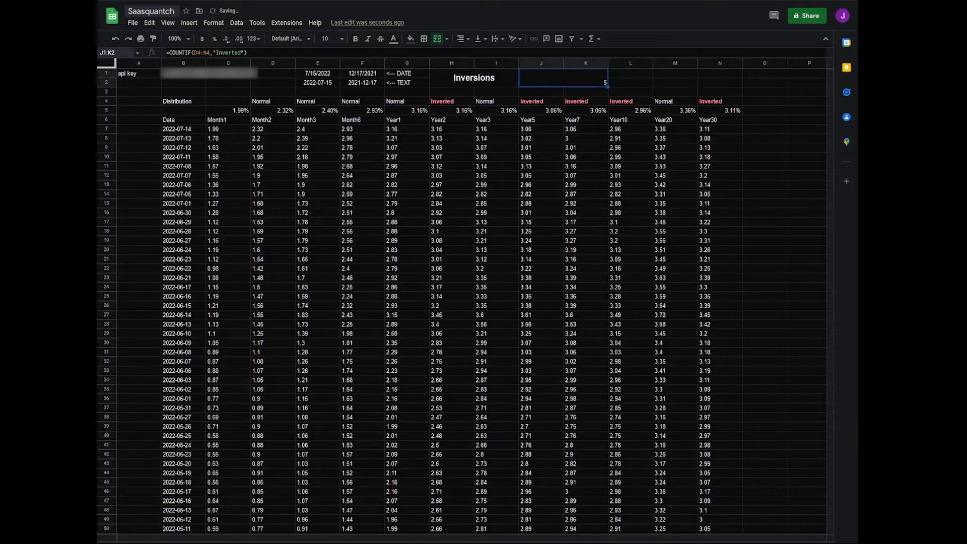
Centre the inversion count in J1:K2 horizontally and vertically at font size 14
{"action": "left_click", "coordinate": [460, 39]}
{"action": "left_click", "coordinate": [471, 53]}
{"action": "left_click", "coordinate": [478, 39]}
{"action": "left_click", "coordinate": [490, 53]}
Add a conditional format to J1:K2 that shows values greater than 0 in bold red with no fill
{"action": "left_click", "coordinate": [204, 24]}
{"action": "left_click", "coordinate": [247, 174]}
{"action": "left_click", "coordinate": [762, 149]}
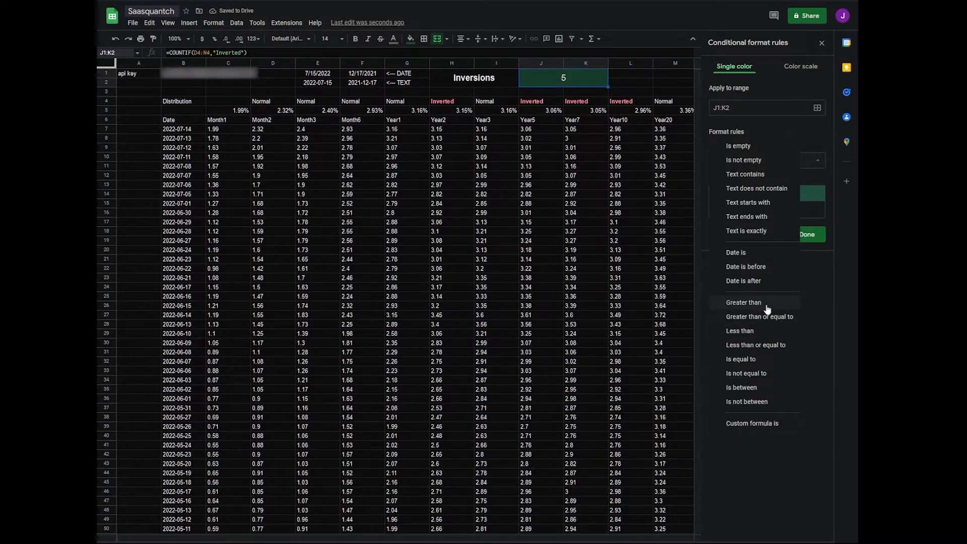
{"action": "left_click", "coordinate": [764, 304]}
{"action": "left_click", "coordinate": [745, 184]}
{"action": "type", "text": "0"}
{"action": "left_click", "coordinate": [789, 233]}
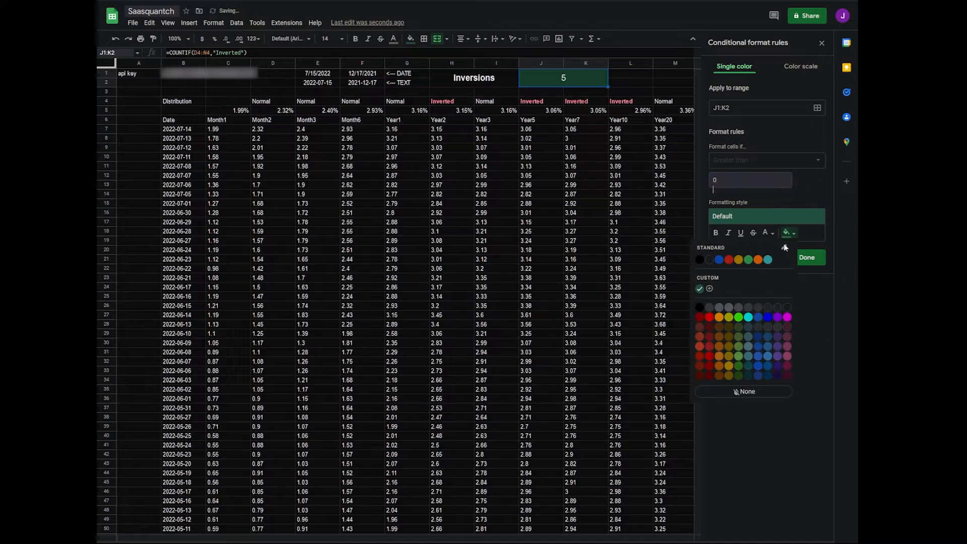
{"action": "left_click", "coordinate": [752, 241]}
{"action": "left_click", "coordinate": [767, 234]}
{"action": "left_click", "coordinate": [688, 317]}
{"action": "left_click", "coordinate": [716, 232]}
{"action": "left_click", "coordinate": [806, 258]}
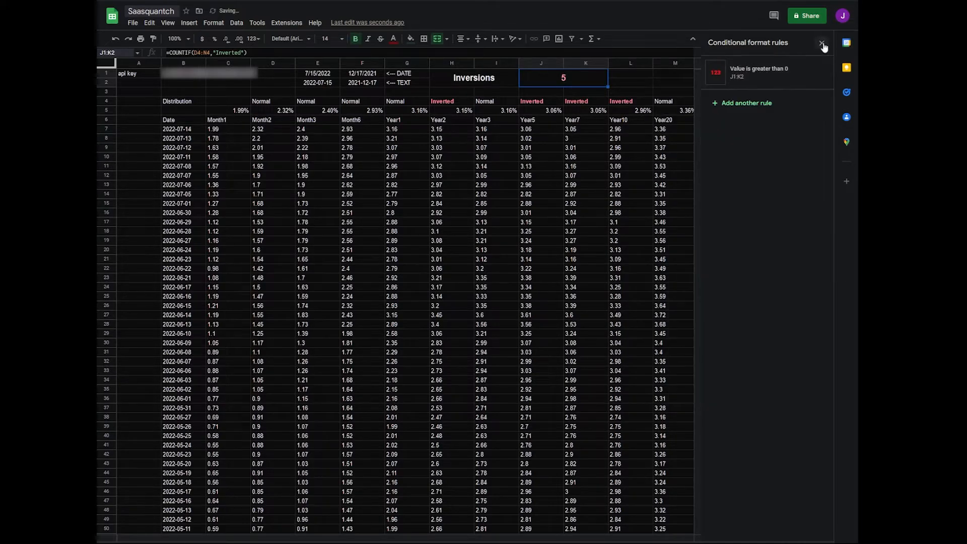
{"action": "left_click", "coordinate": [821, 44]}
{"action": "left_click", "coordinate": [744, 182]}
{"action": "left_click", "coordinate": [759, 195]}
Insert a line chart of the yield summary in B71:N74 and open its customization options
{"action": "scroll", "coordinate": [491, 395], "scroll_direction": "down", "scroll_amount": 6}
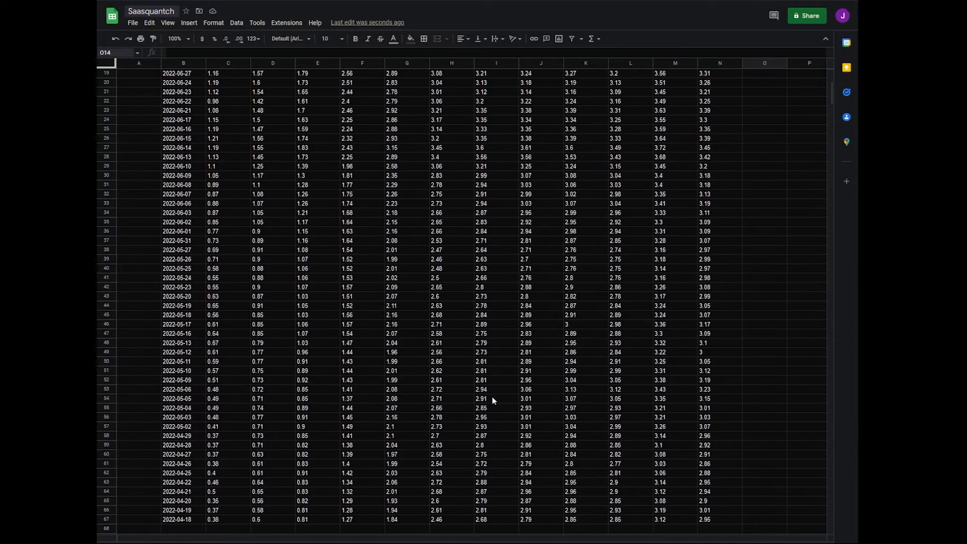
{"action": "left_click_drag", "start_coordinate": [182, 390], "coordinate": [736, 418]}
{"action": "left_click", "coordinate": [188, 23]}
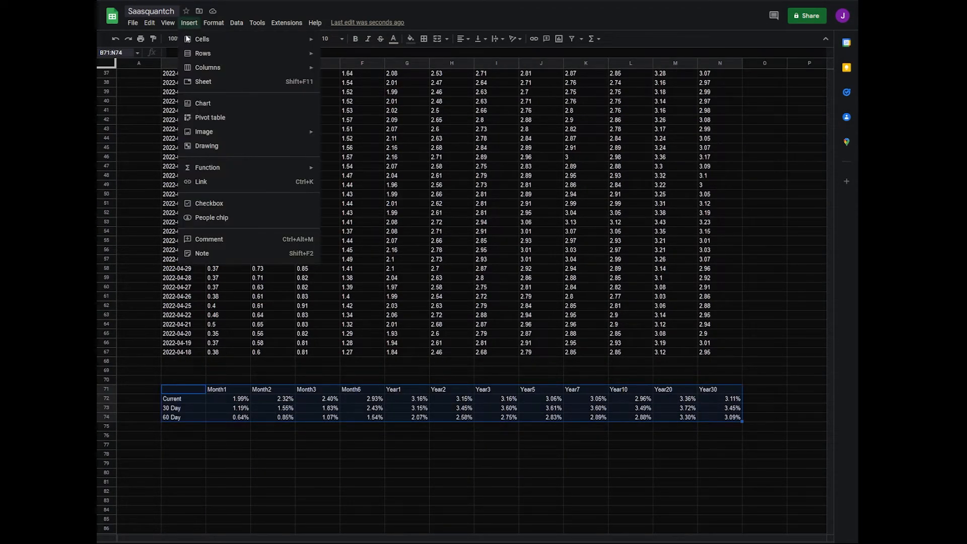
{"action": "left_click", "coordinate": [211, 101]}
{"action": "left_click", "coordinate": [760, 102]}
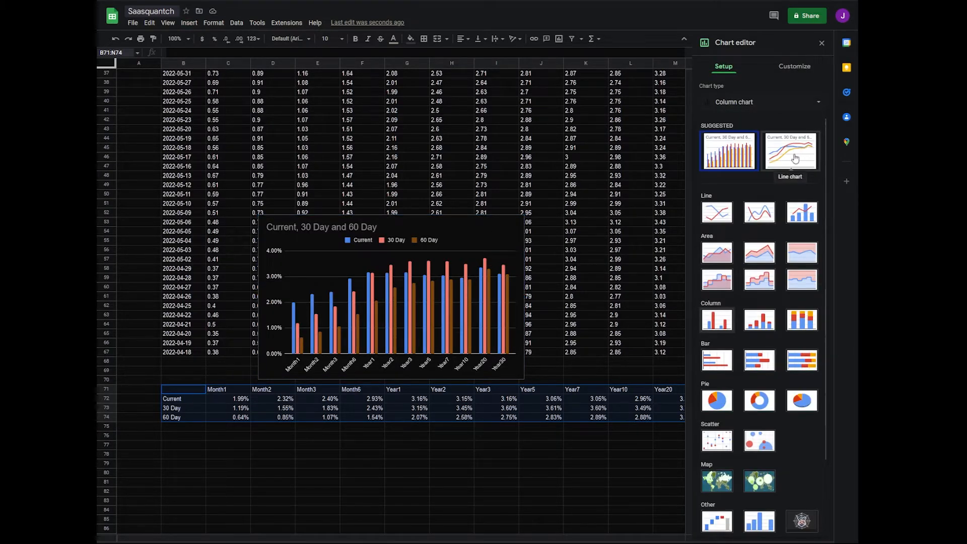
{"action": "left_click", "coordinate": [794, 160]}
{"action": "left_click", "coordinate": [789, 71]}
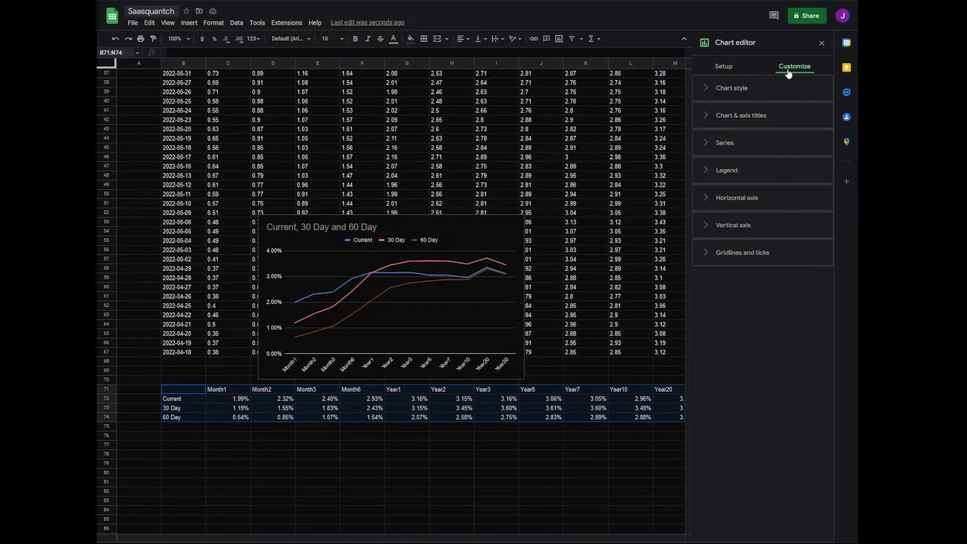
Set the chart's font to Roboto and its title to "US Treasury Yield Curve"
{"action": "left_click", "coordinate": [705, 87]}
{"action": "left_click", "coordinate": [801, 123]}
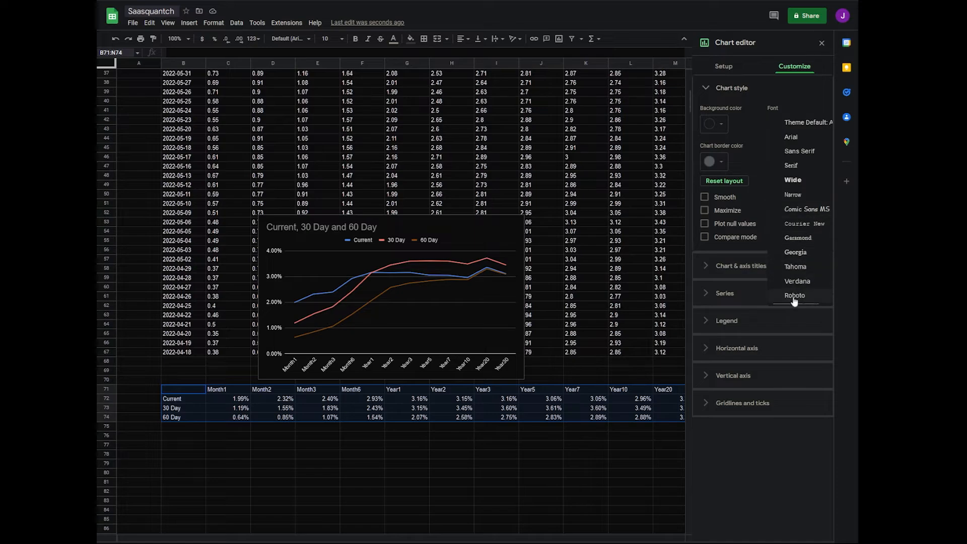
{"action": "left_click", "coordinate": [794, 296]}
{"action": "left_click", "coordinate": [741, 266]}
{"action": "type", "text": "US"}
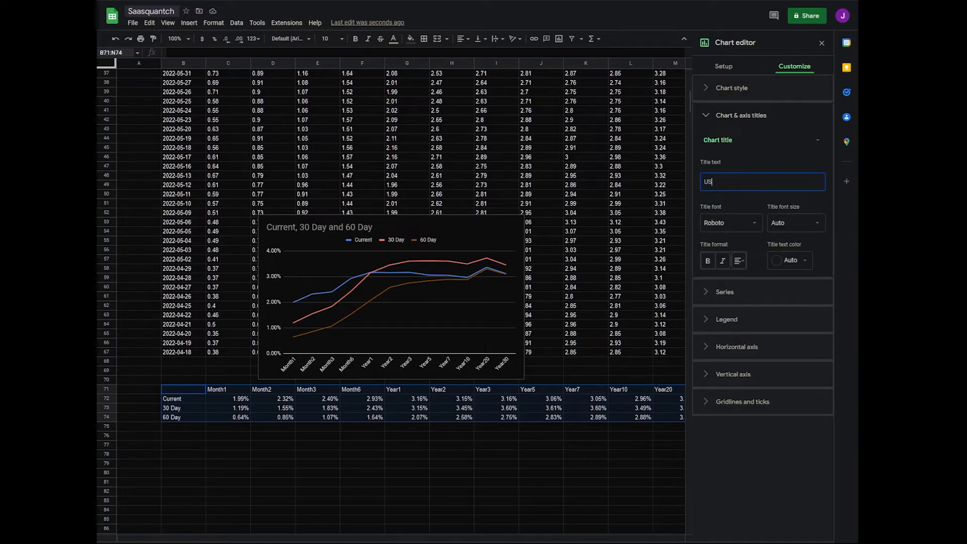
{"action": "type", "text": " Treasury Yled Curve"}
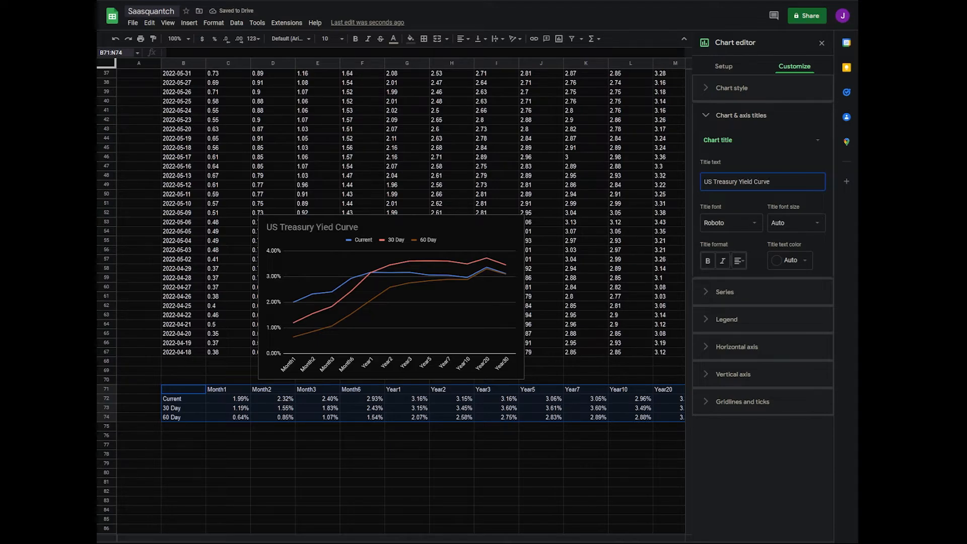
Show data points and data labels on the Current series and colour the 30 Day line green
{"action": "left_click", "coordinate": [725, 291]}
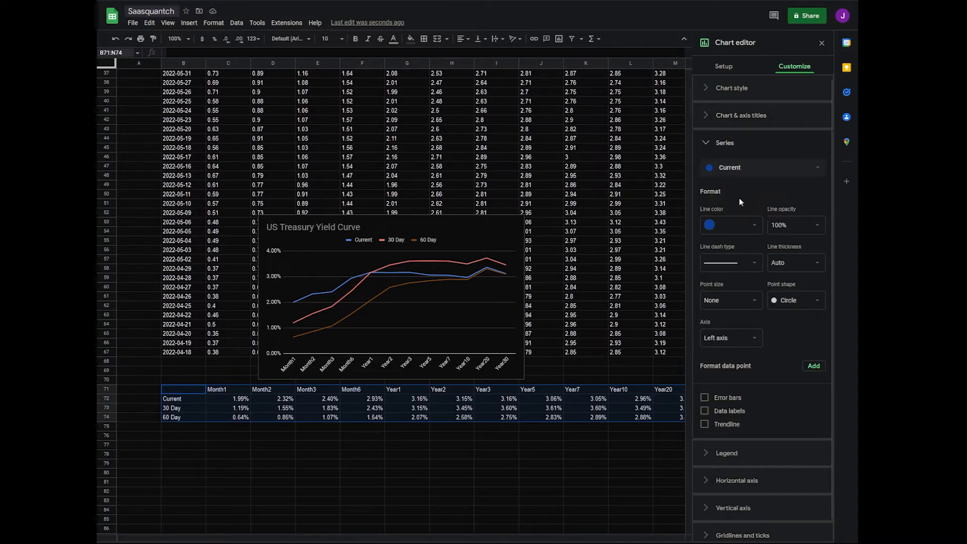
{"action": "left_click", "coordinate": [742, 301]}
{"action": "left_click", "coordinate": [728, 334]}
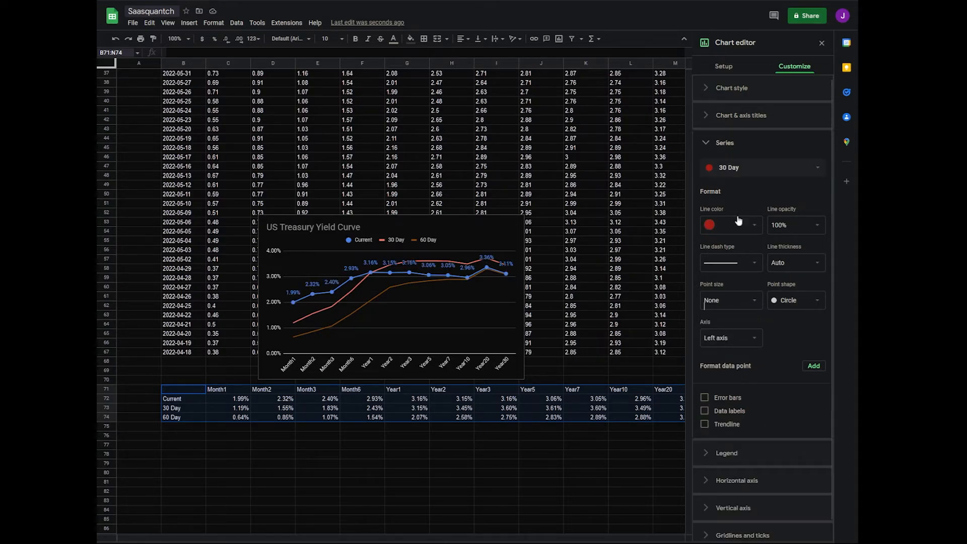
{"action": "left_click", "coordinate": [736, 227]}
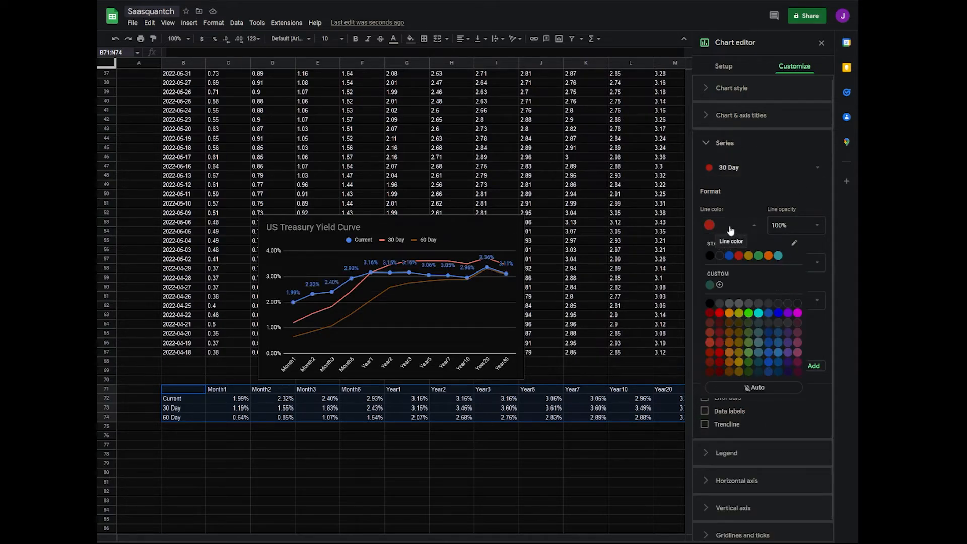
{"action": "left_click", "coordinate": [748, 317]}
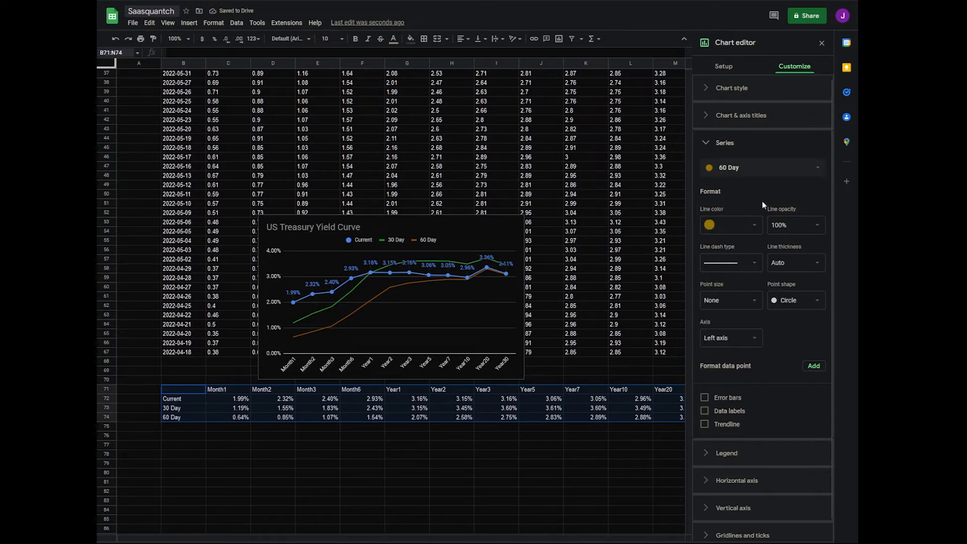
{"action": "left_click", "coordinate": [748, 147]}
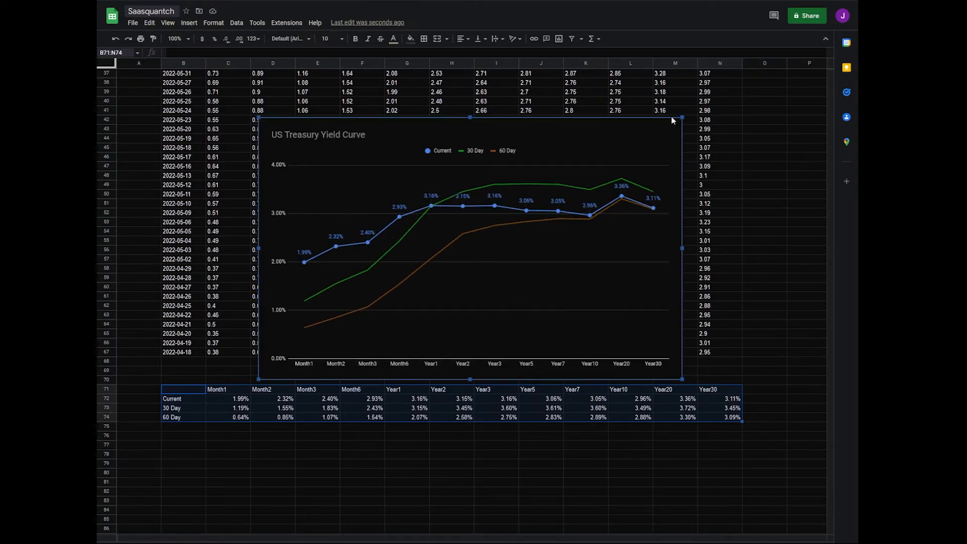
Enlarge and reposition the yield curve chart and move it to its own sheet
{"action": "left_click_drag", "start_coordinate": [611, 151], "coordinate": [555, 153]}
{"action": "right_click", "coordinate": [629, 148]}
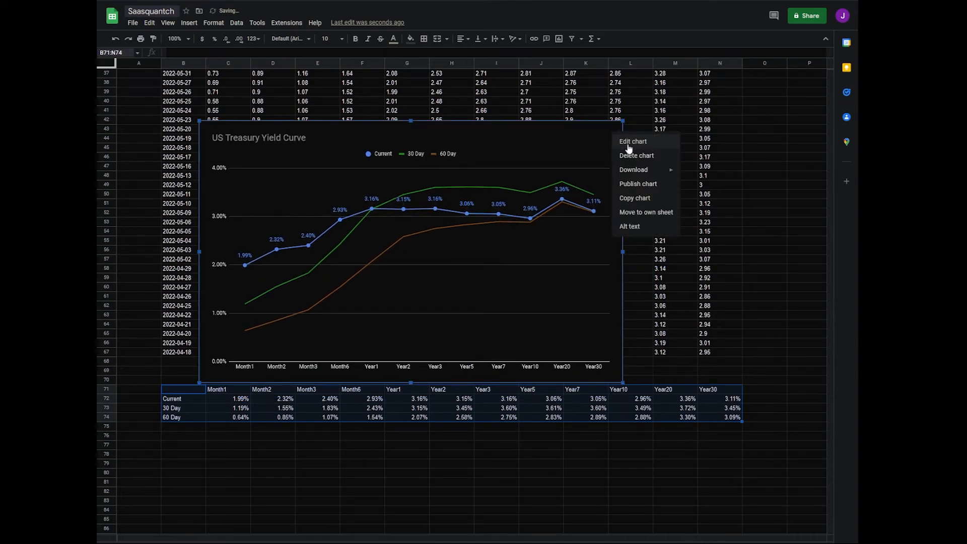
{"action": "left_click", "coordinate": [647, 212]}
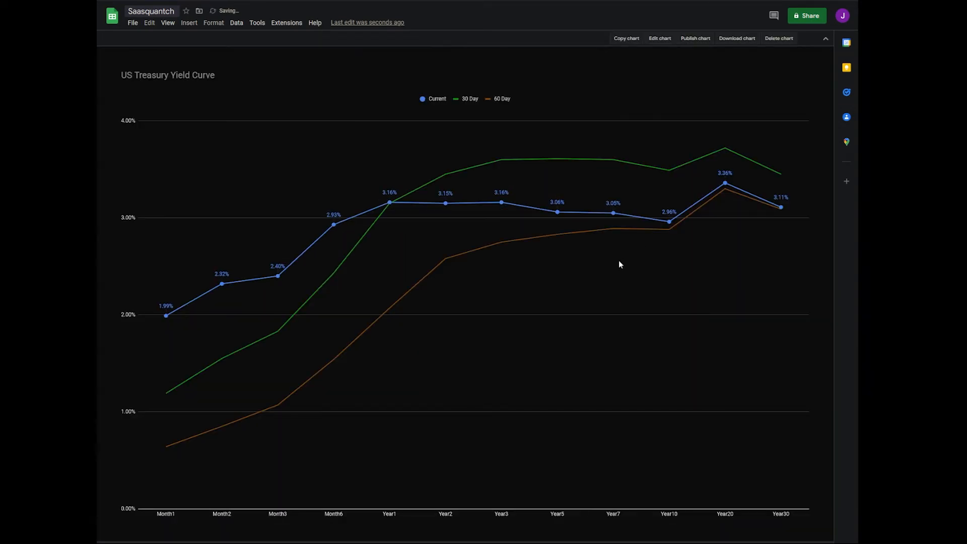
{"action": "mouse_move", "coordinate": [390, 201]}
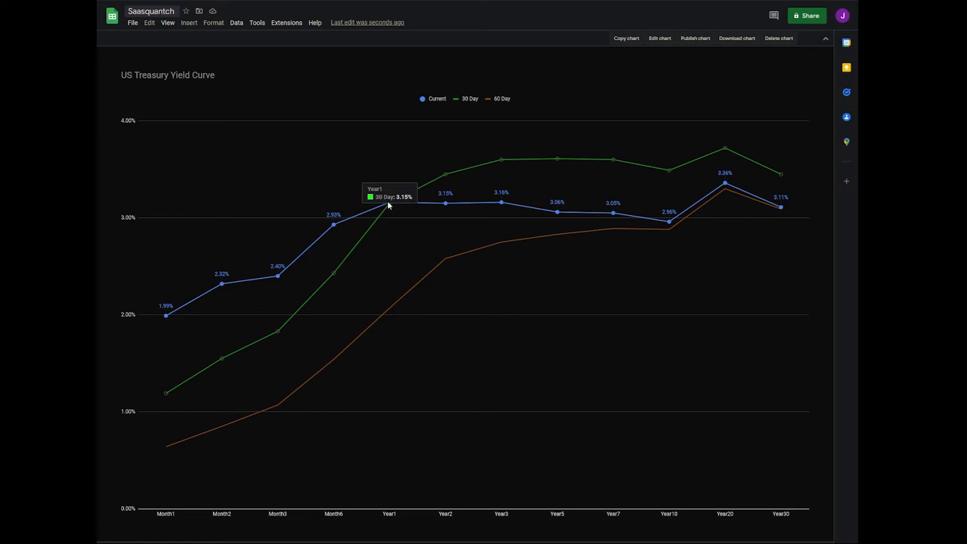